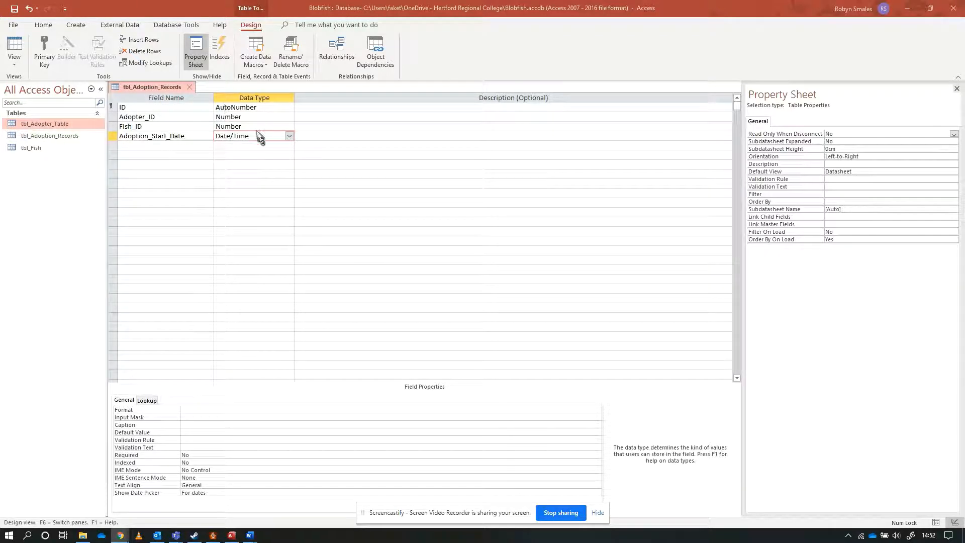
Save the tbl_Adoption_Records design, open its datasheet, and check the Adopter_ID and Fish_ID lookup lists.
double_click(56, 138)
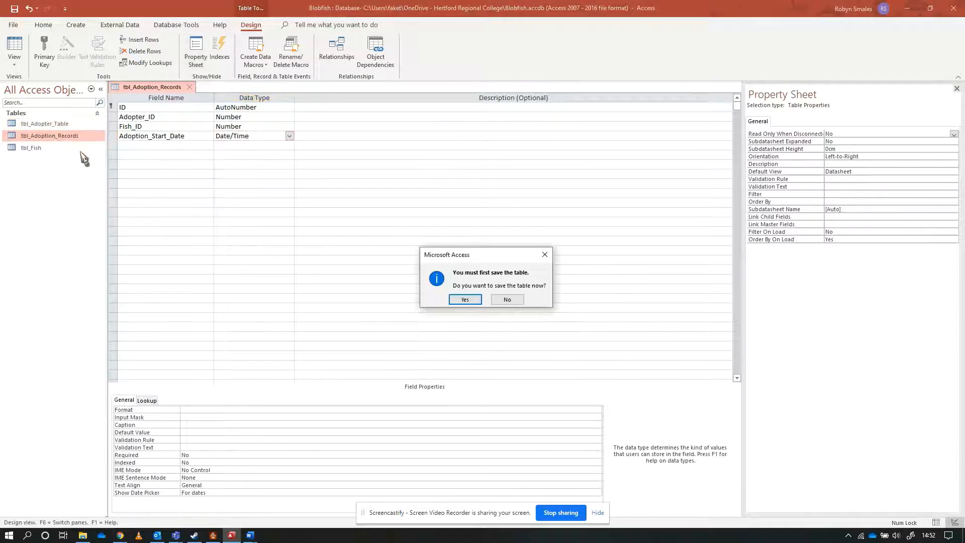
left_click(467, 301)
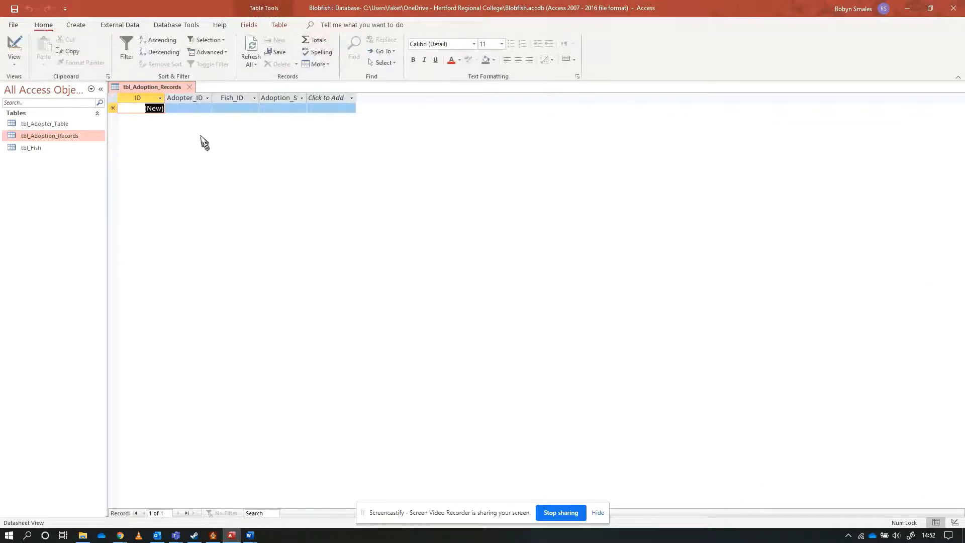
left_click(186, 108)
left_click(208, 109)
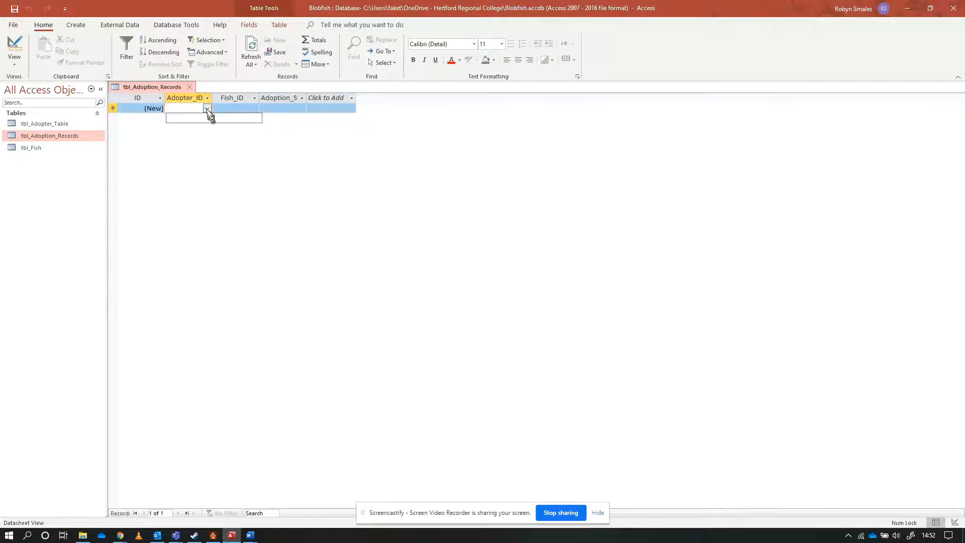
left_click(236, 109)
left_click(255, 109)
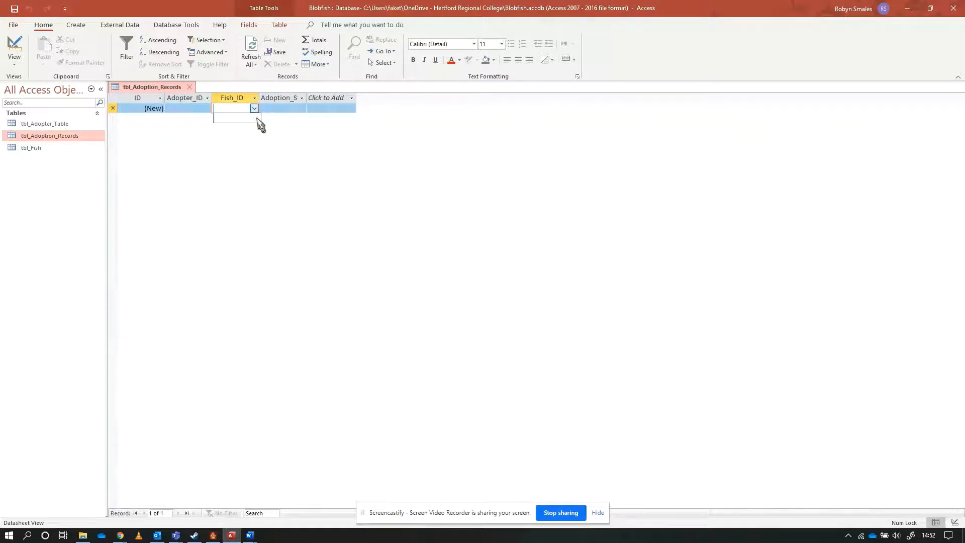
left_click(282, 109)
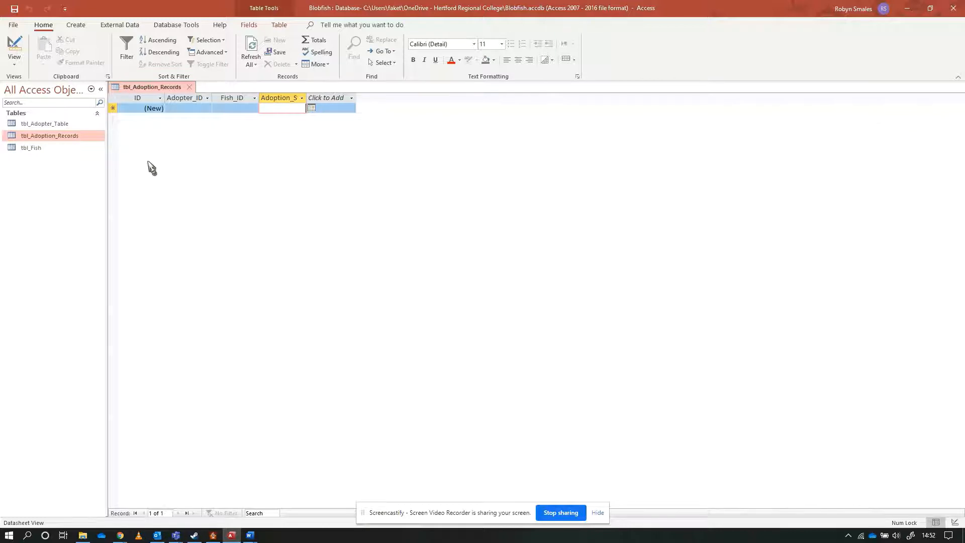
left_click(187, 108)
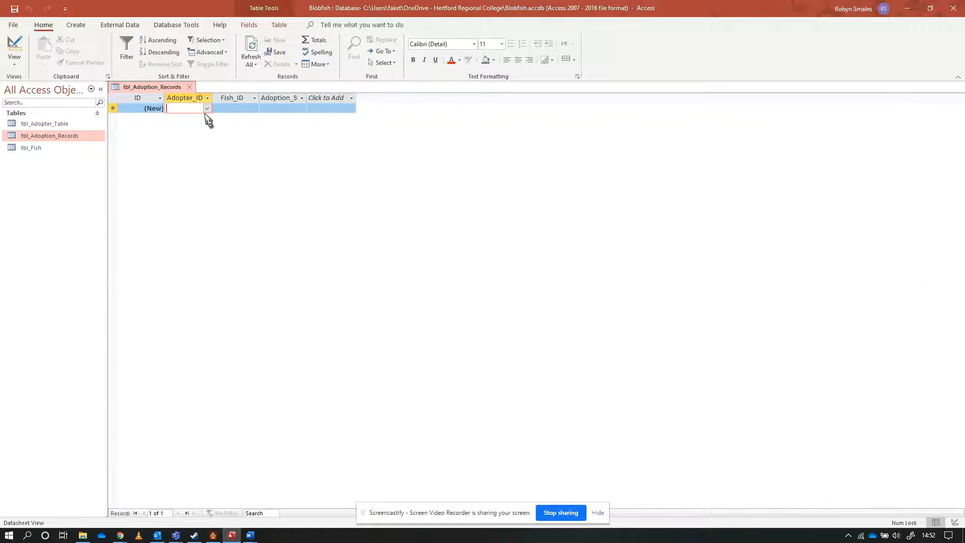
left_click(206, 108)
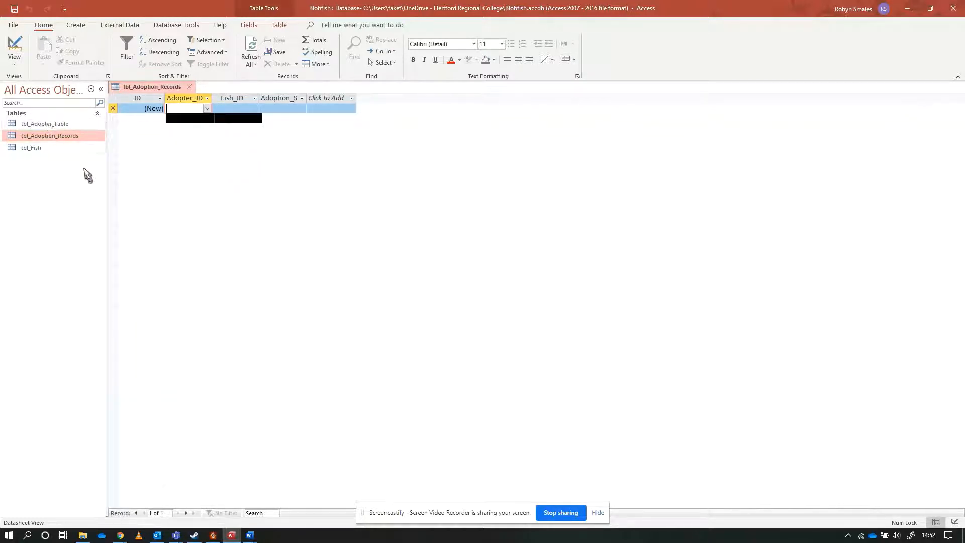
Open tbl_Adopter_Table, close tbl_Adoption_Records, and clear the phone number from the first adopter record.
left_click(50, 125)
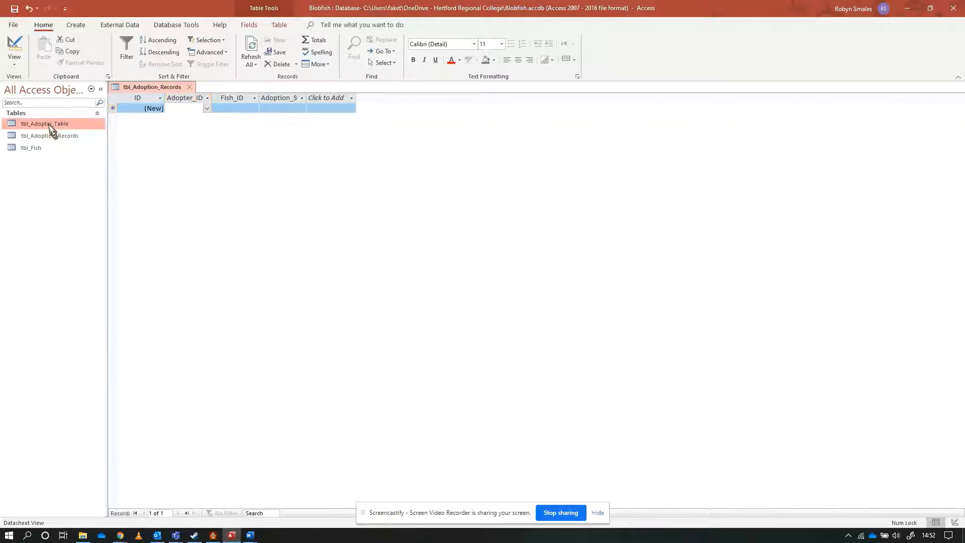
double_click(50, 126)
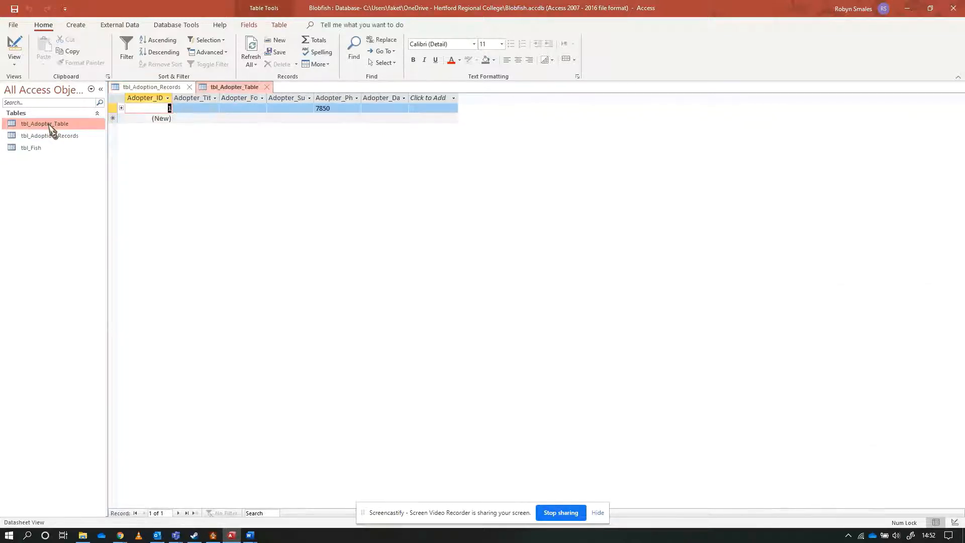
left_click(189, 87)
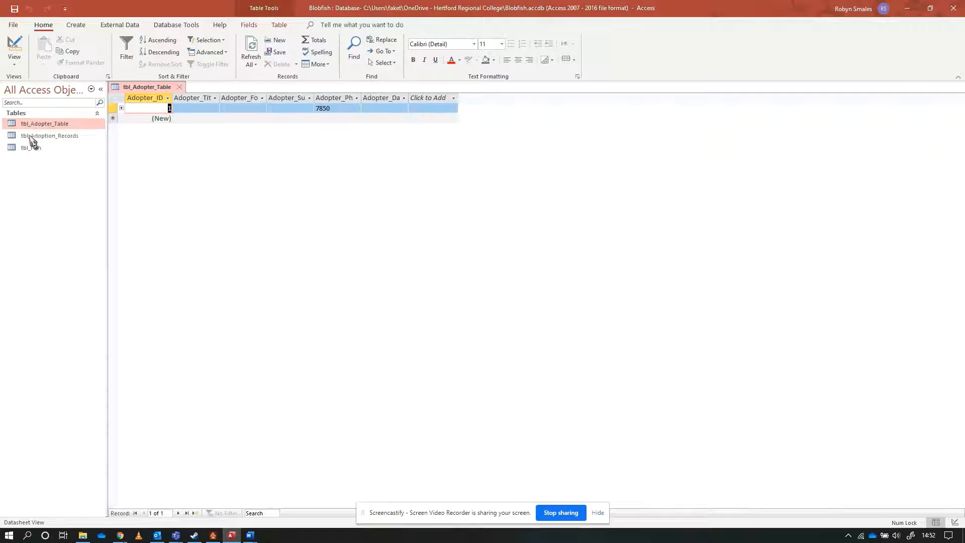
left_click_drag(345, 109, 306, 109)
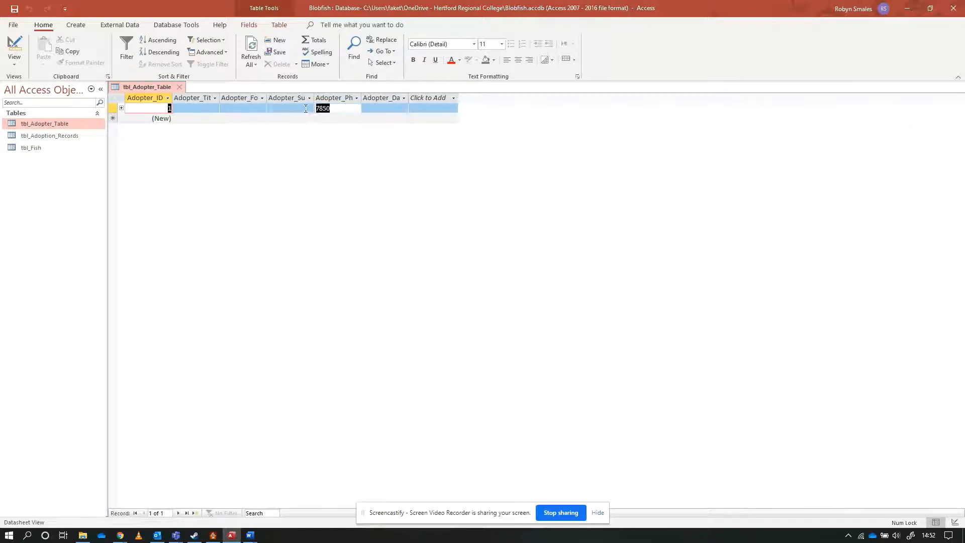
key("Delete")
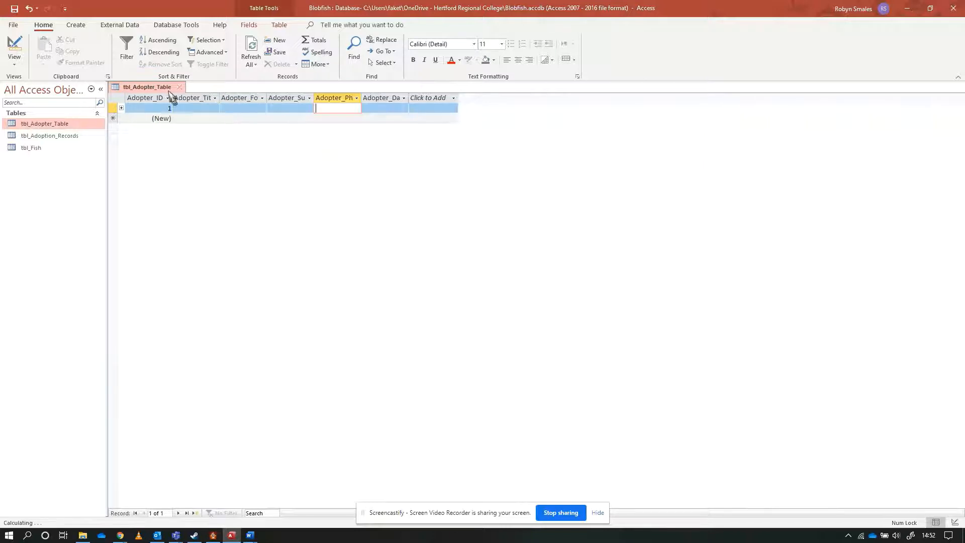
Set the Field Size of Adopter_Phone_Number to 11 in the design of tbl_Adopter_Table.
left_click(14, 48)
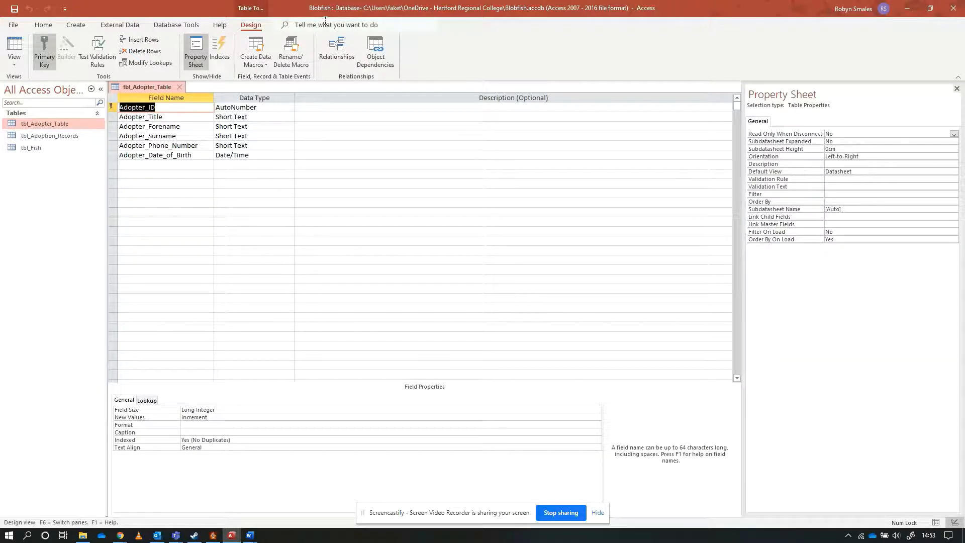
left_click(269, 146)
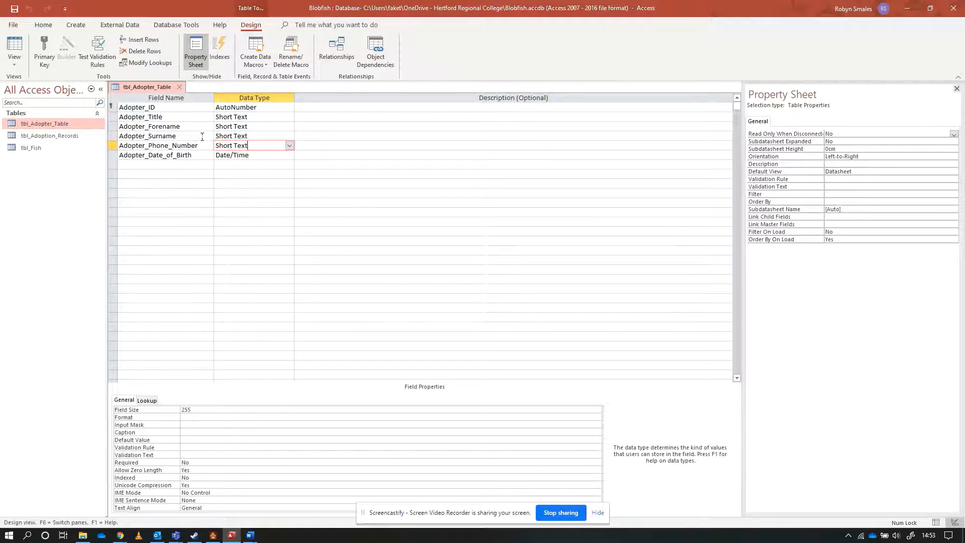
left_click(196, 410)
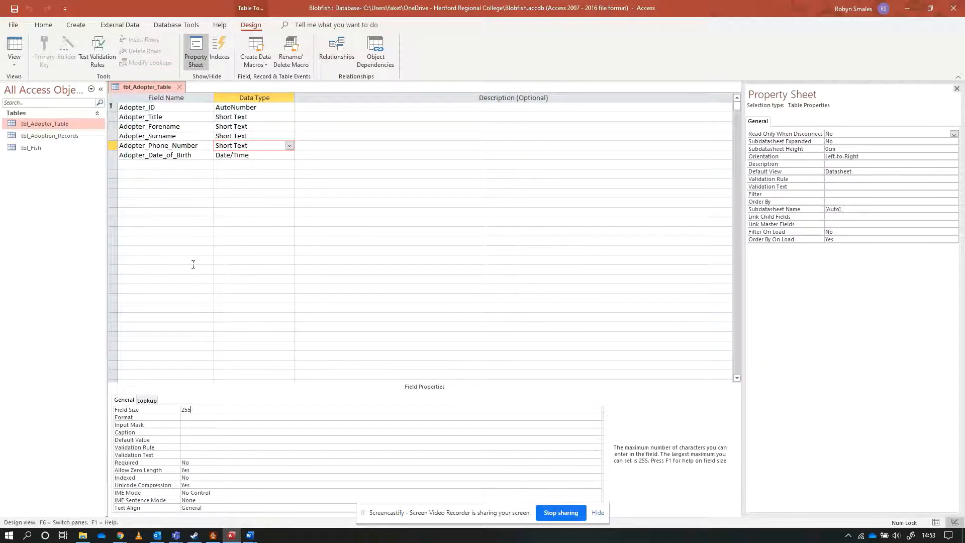
double_click(199, 410)
type("11")
left_click(19, 46)
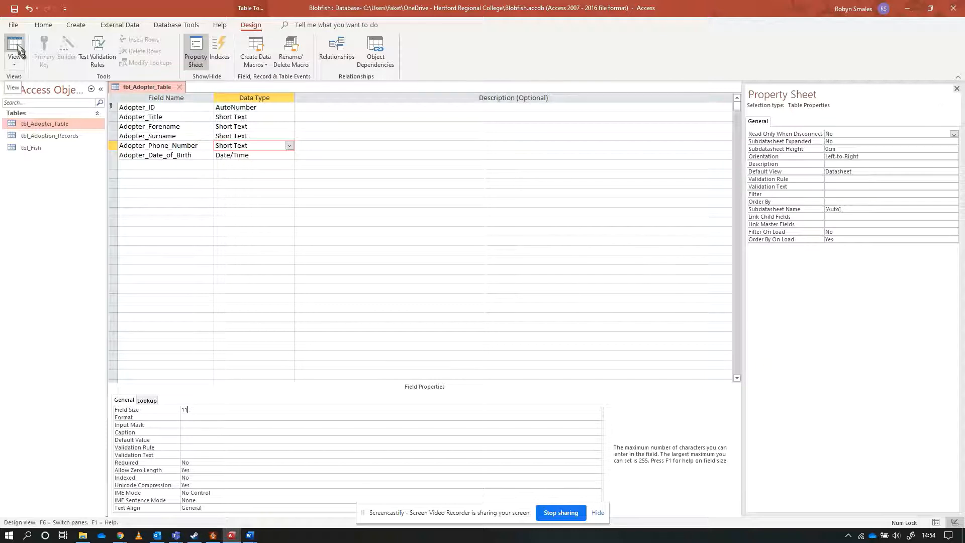
Open the Unit 2 Part A Jun-2020 Proof 5 PDF from the 045X > U2 > BTEC-Nationals-L3-IT-Unit-2-Jan-2020 folder in File Explorer.
left_click(82, 535)
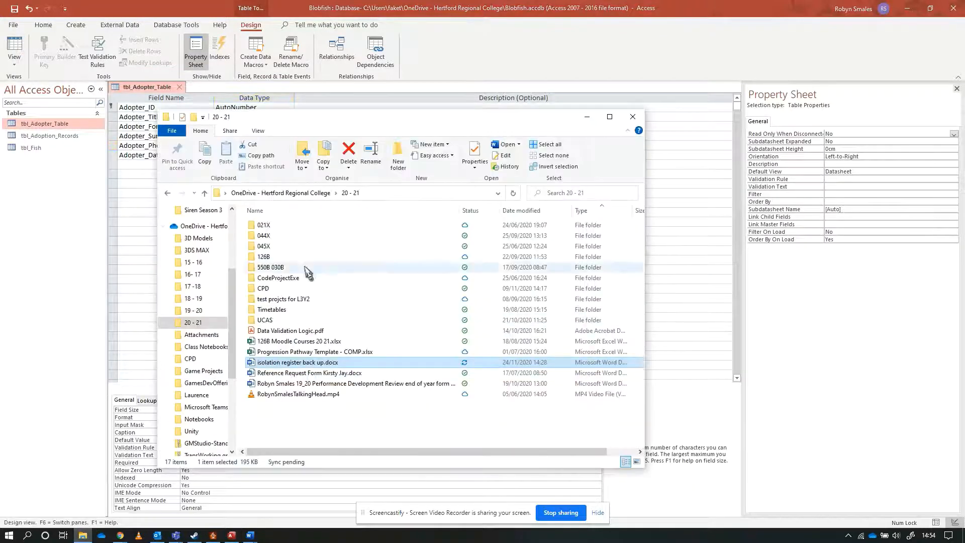
double_click(296, 246)
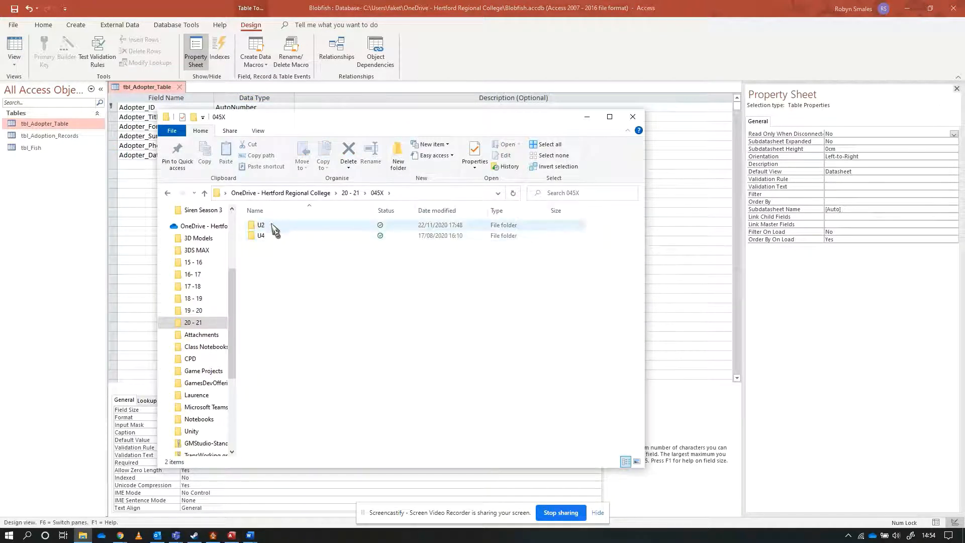
double_click(271, 226)
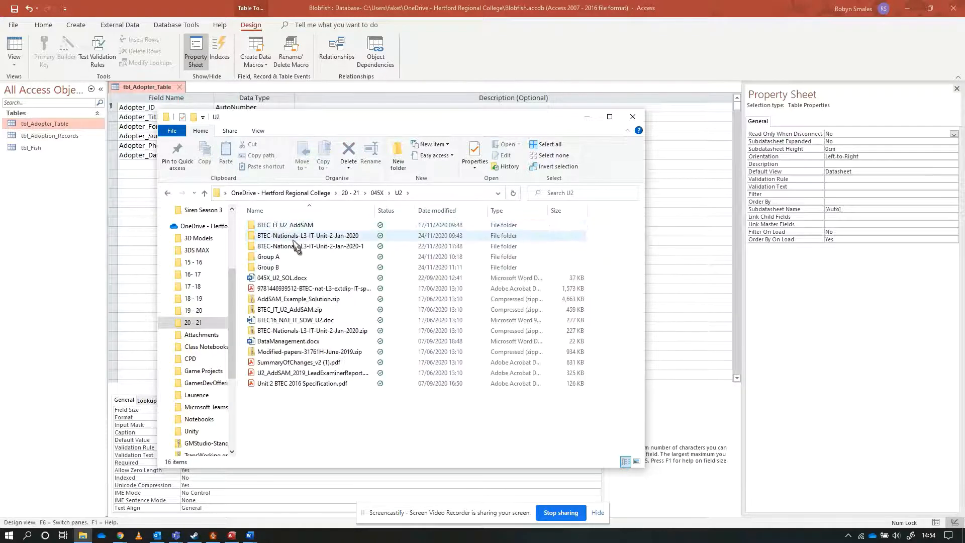
double_click(308, 235)
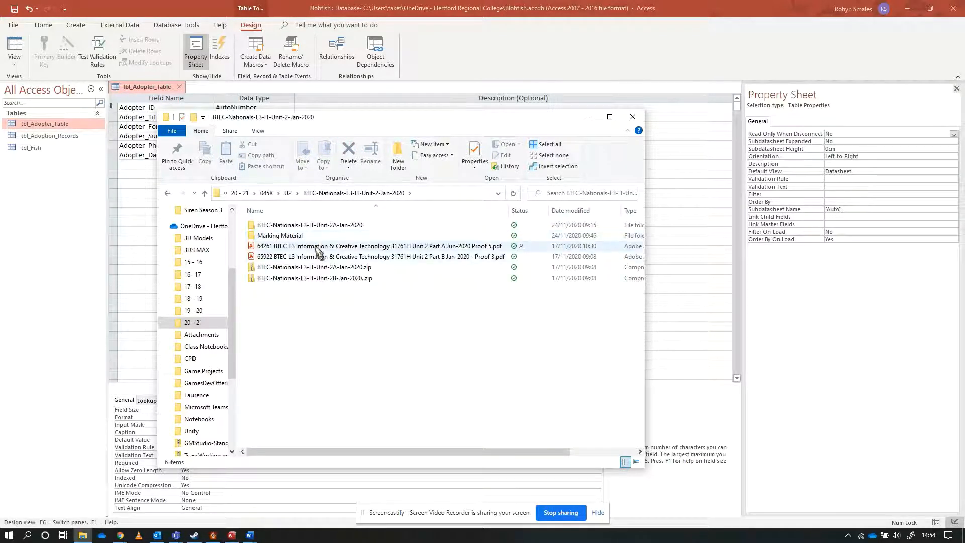
left_click(316, 247)
double_click(318, 247)
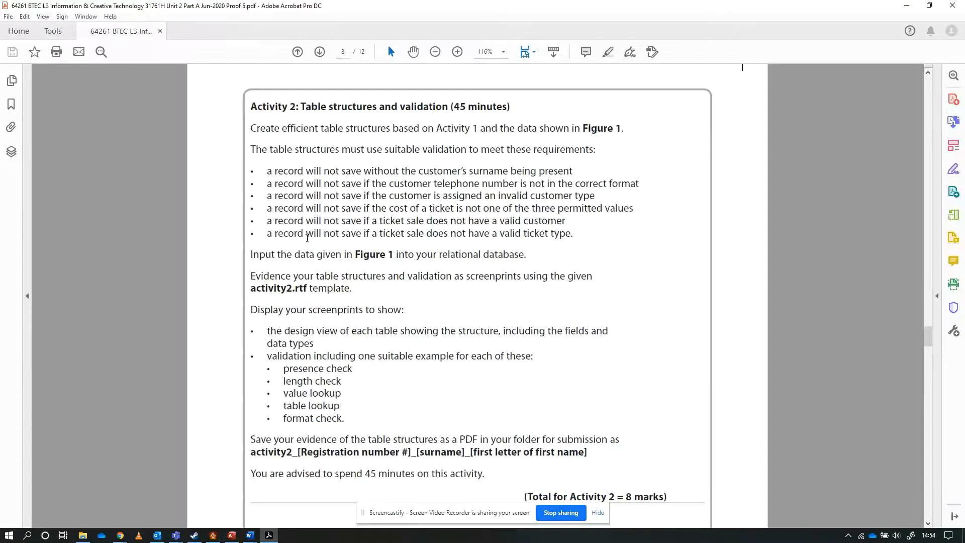
Examine the Activity 4 Structure Testing requirements listing the six cases in which a record must not save.
left_click_drag(931, 334, 934, 493)
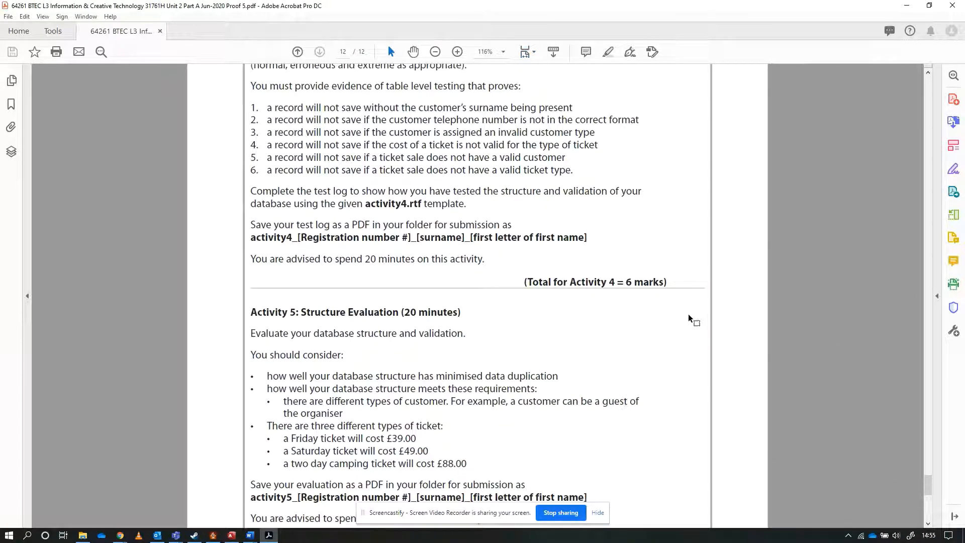
scroll(324, 129, "up", 4)
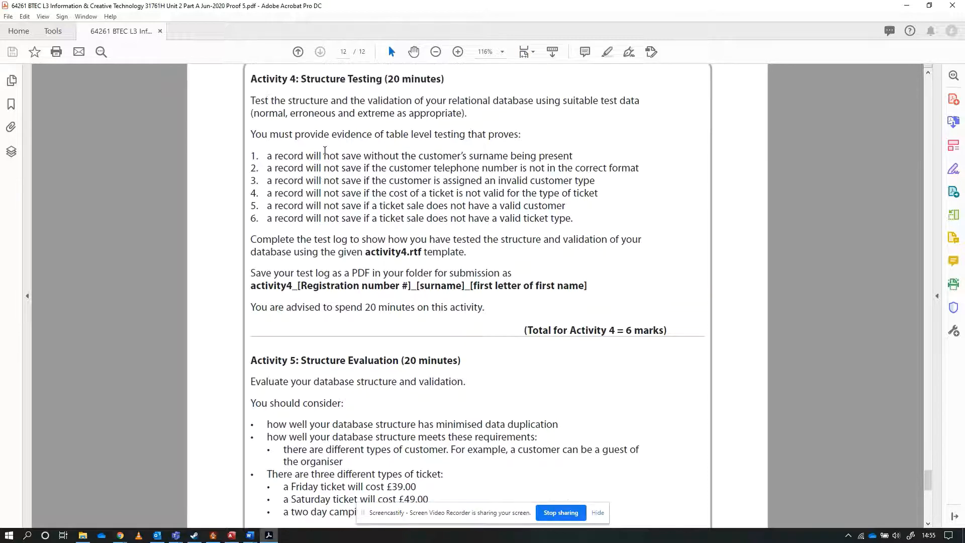
scroll(322, 156, "up", 10)
scroll(322, 178, "down", 3)
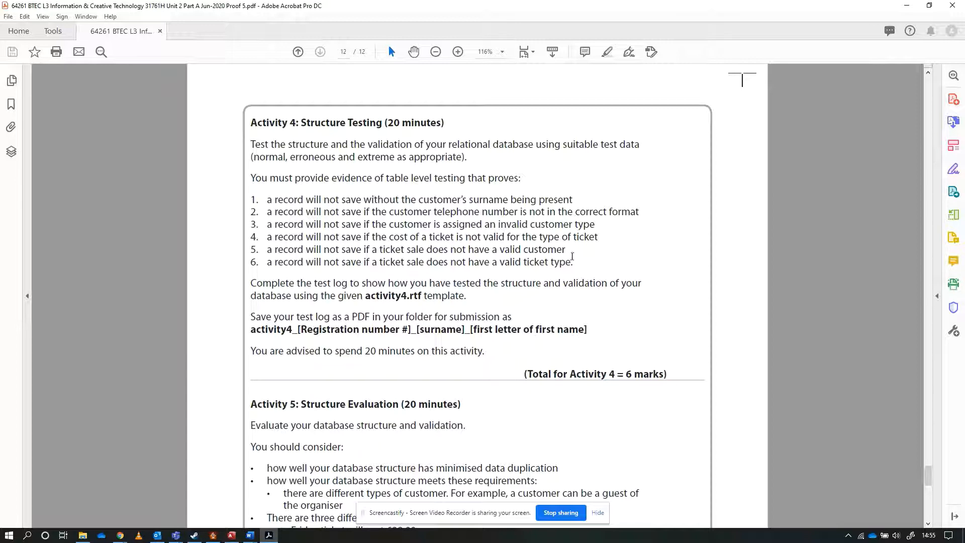
left_click_drag(266, 200, 575, 261)
left_click(493, 248)
Switch back to Access and save tbl_Adopter_Table with the shortened phone number field, showing its datasheet.
key("alt+Tab")
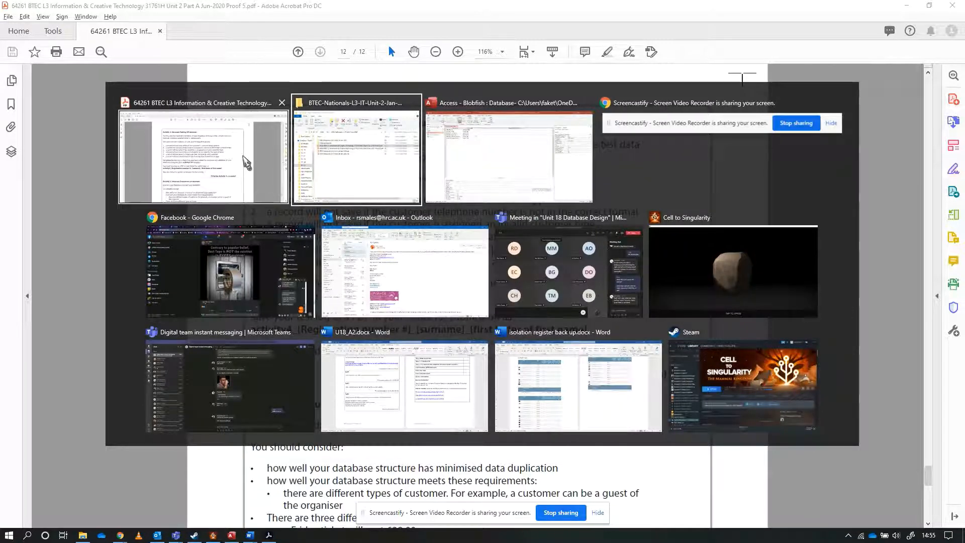
key("alt+Tab")
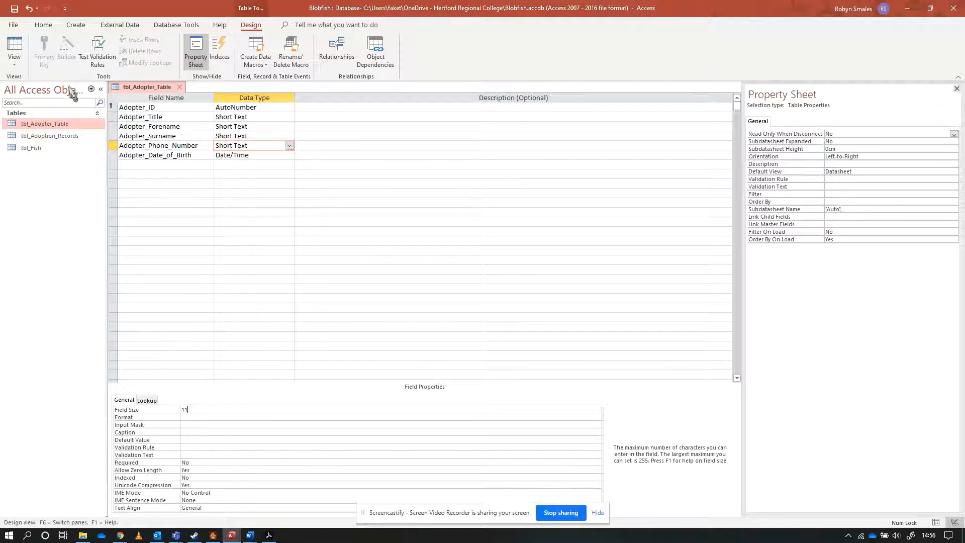
left_click(15, 48)
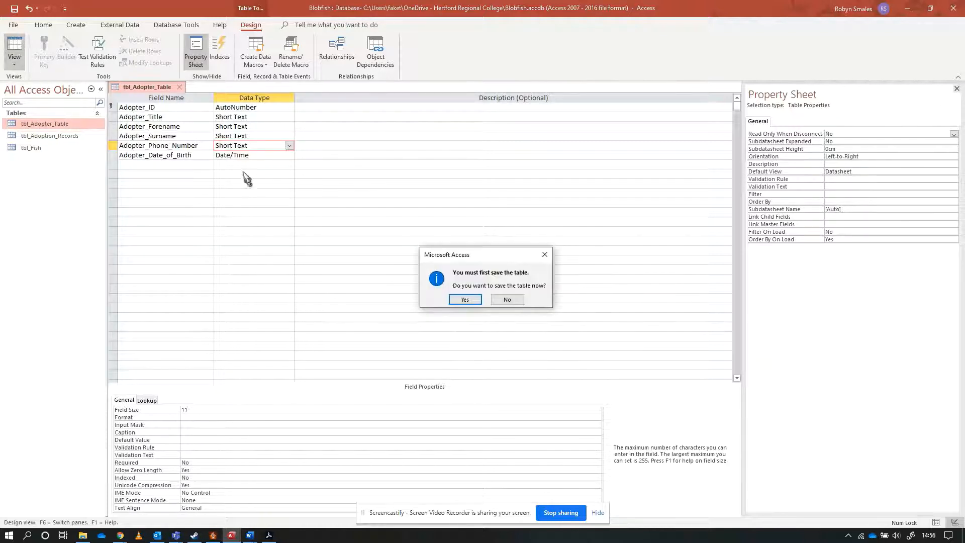
left_click(465, 299)
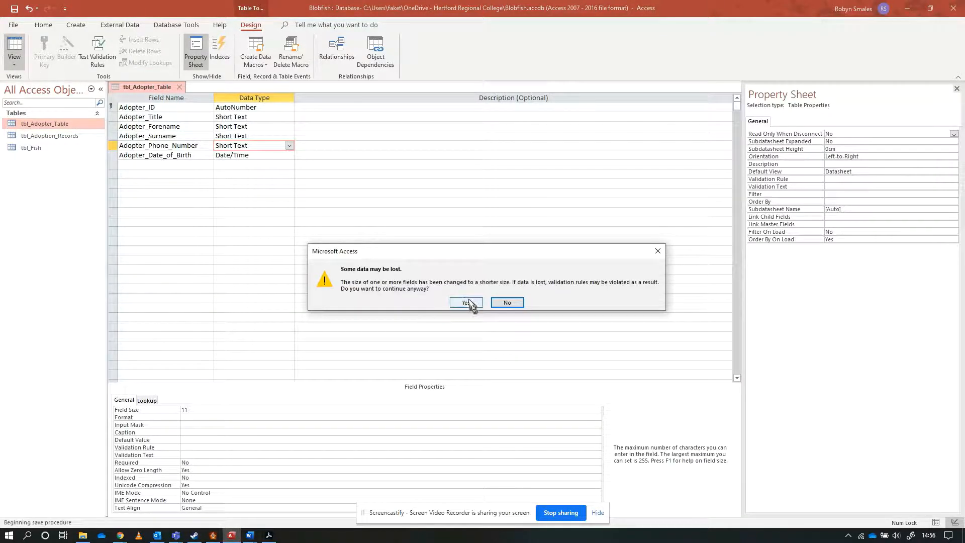
left_click(467, 302)
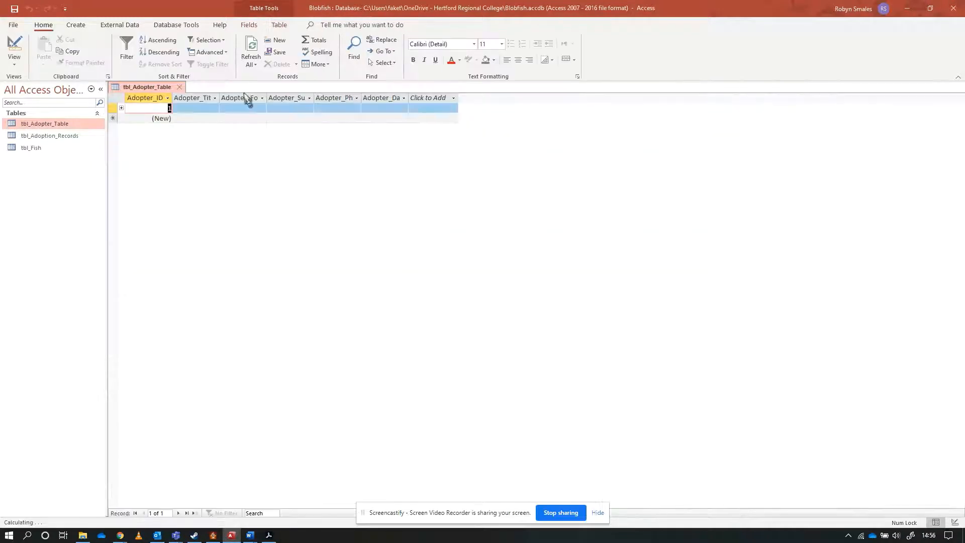
Enter a ten-digit test phone number in the first adopter record and leave the field.
left_click(333, 108)
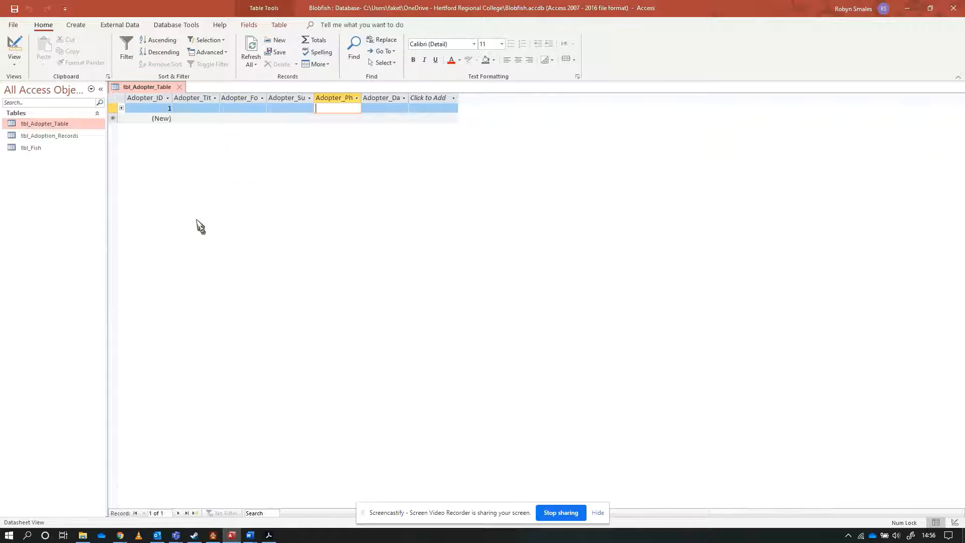
type("1111111111")
left_click(302, 108)
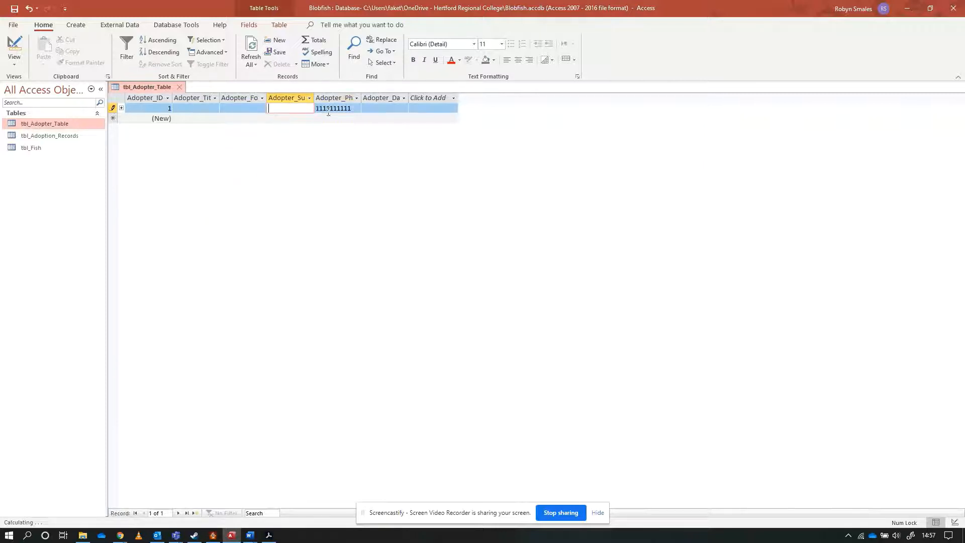
Extend the test phone number to eleven digits and move out of and back into the field to test it.
left_click(354, 108)
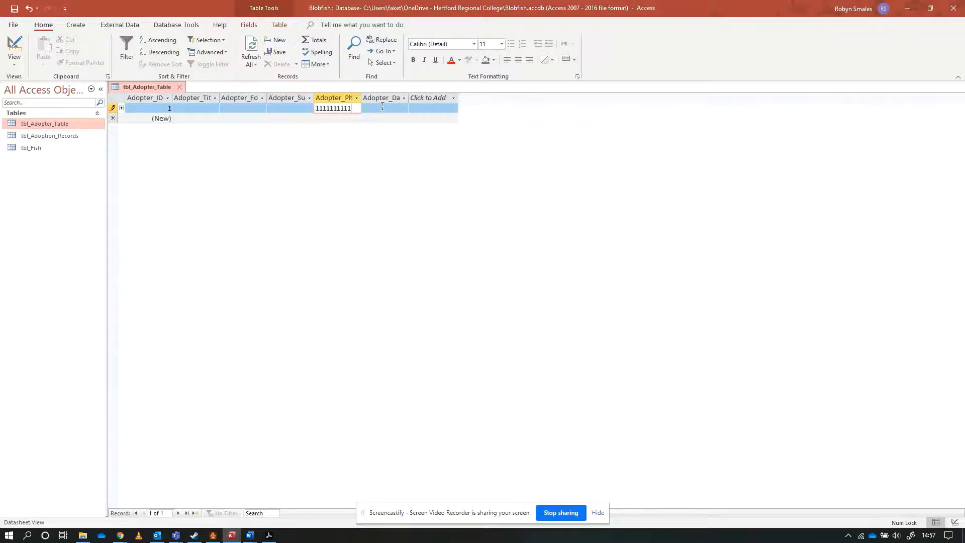
type("1")
left_click(288, 107)
left_click(331, 107)
left_click(278, 109)
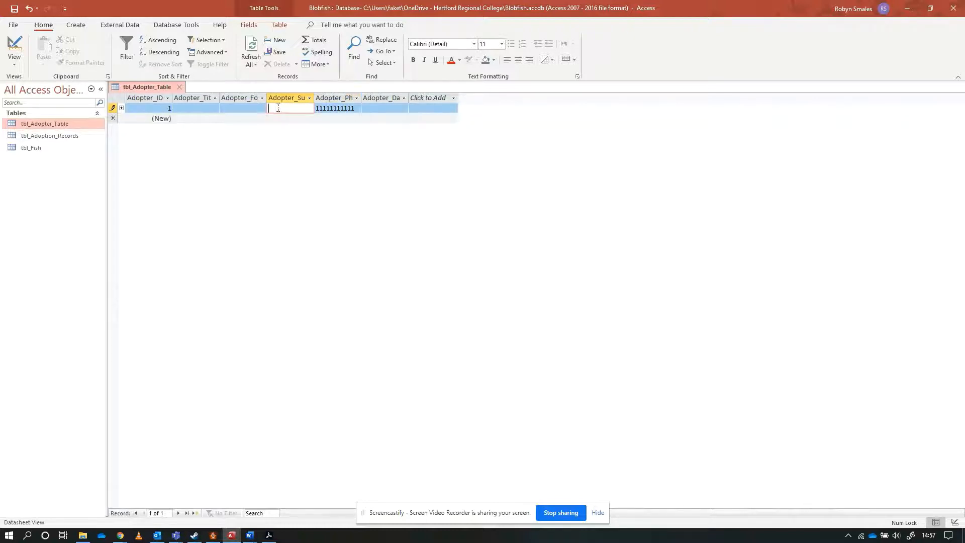
left_click(356, 108)
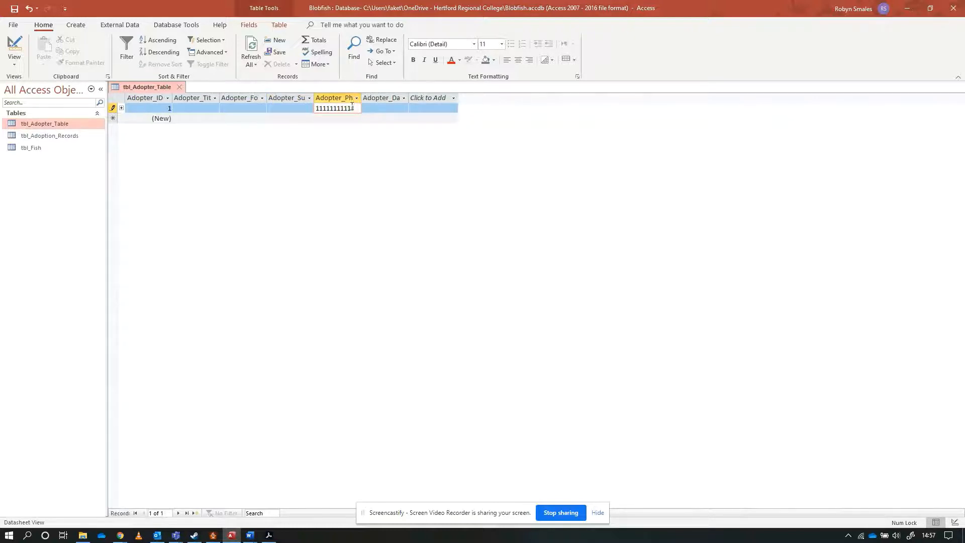
Check the Adopter_Phone_Number field size in the table design, save the table and return to its datasheet.
left_click(14, 46)
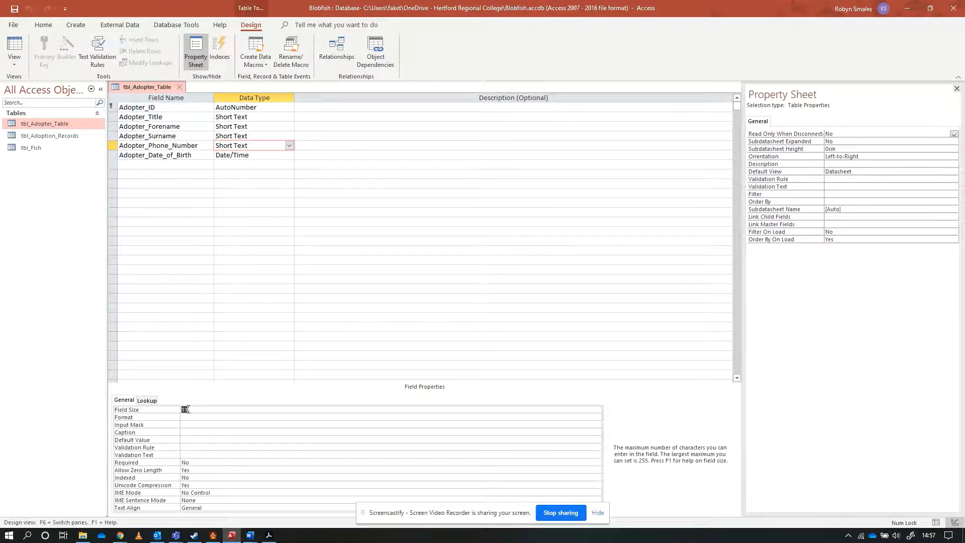
left_click(187, 410)
left_click(14, 9)
left_click(14, 48)
Test the first record's phone number field with the text rgtregrthtd and the mix 4tgb4354t4e, and clear the field.
double_click(353, 106)
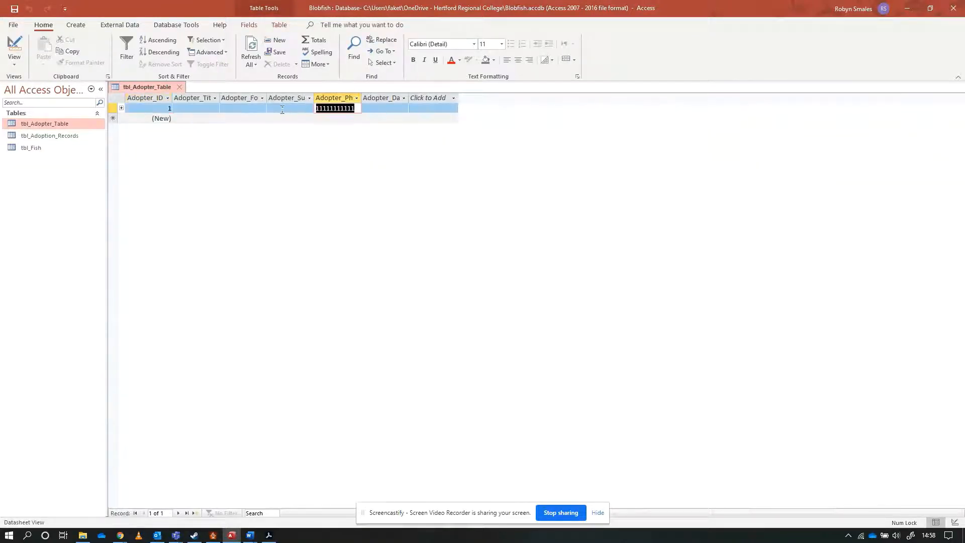
type("rgtregrthtd")
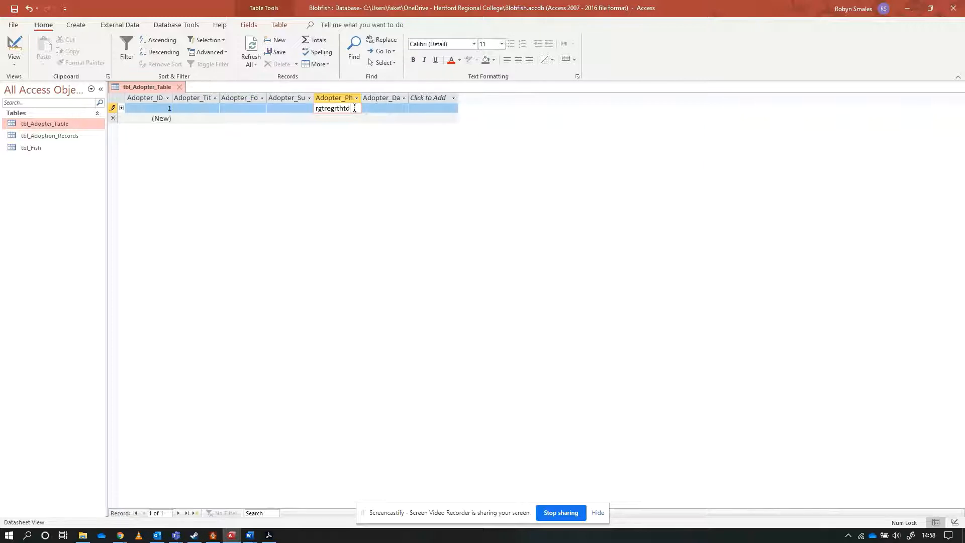
left_click_drag(355, 110, 314, 110)
type("4tgb4354t4e")
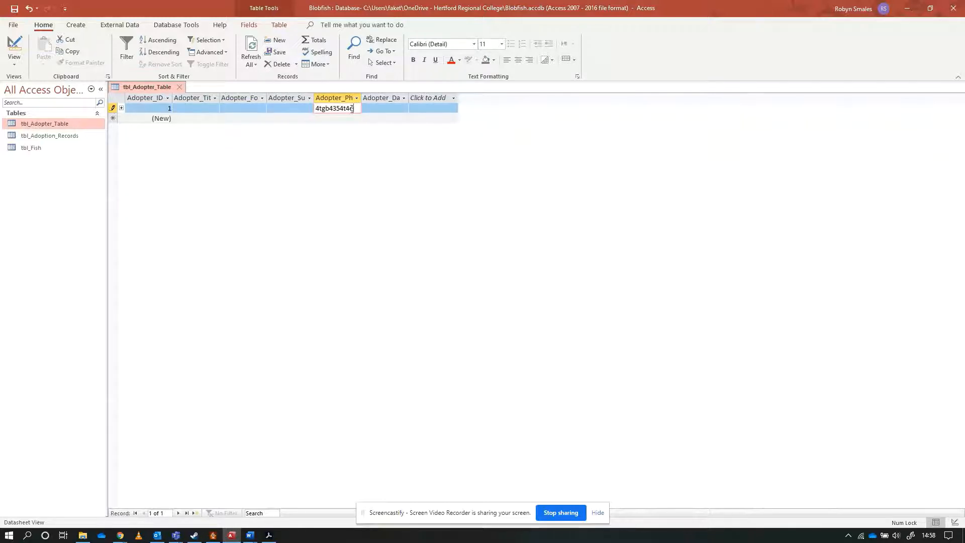
left_click_drag(352, 109, 278, 119)
key("BackSpace")
left_click(15, 45)
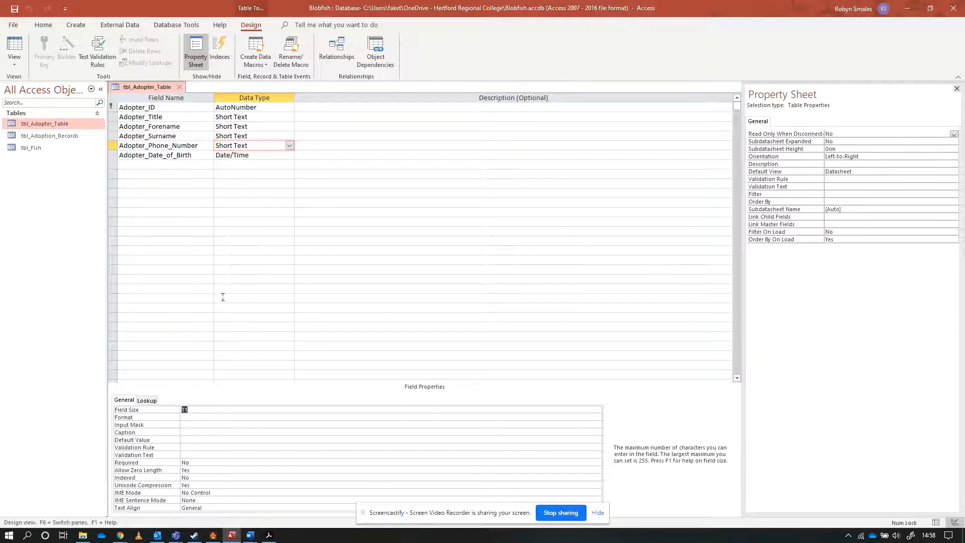
left_click(198, 425)
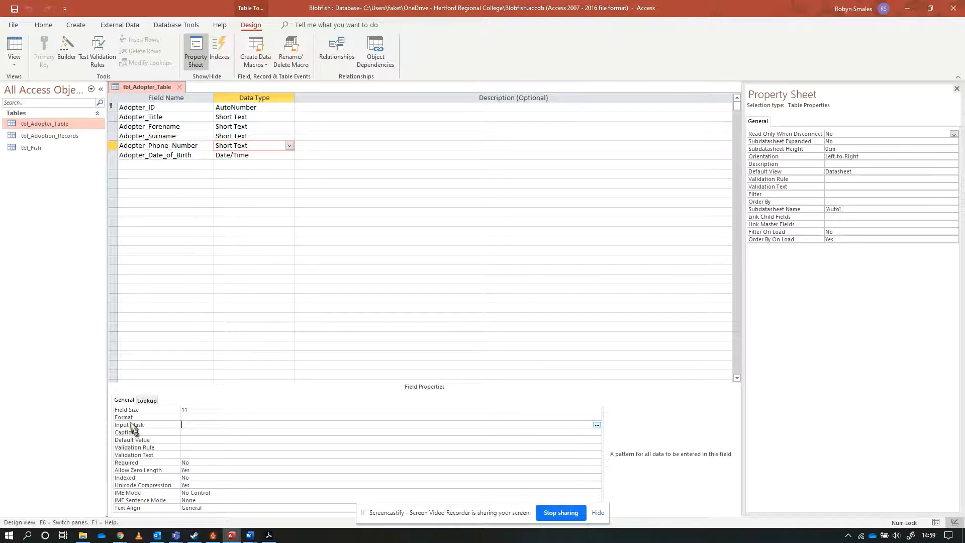
type("09")
key("BackSpace")
type("000000000")
type("9")
key("shift+Left")
left_click(215, 426)
left_click(15, 48)
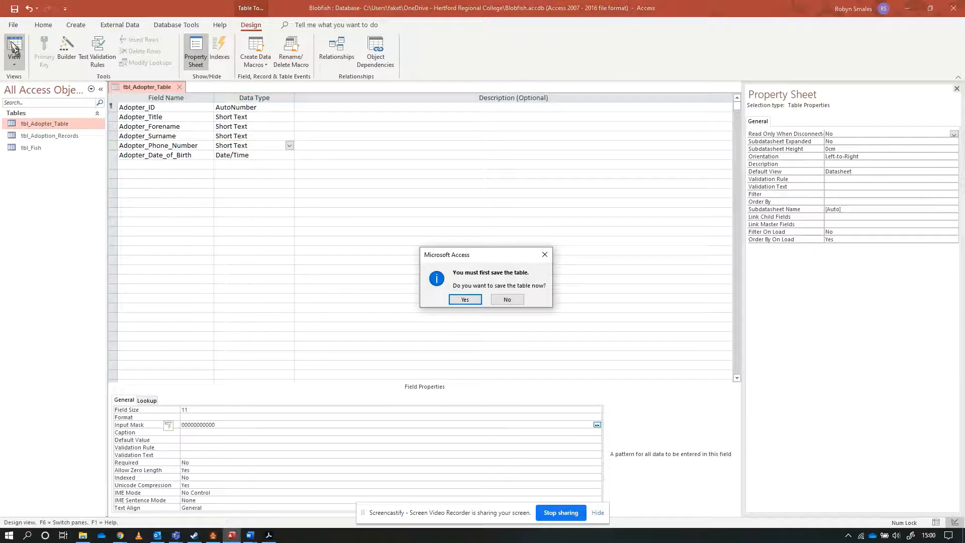
left_click(464, 299)
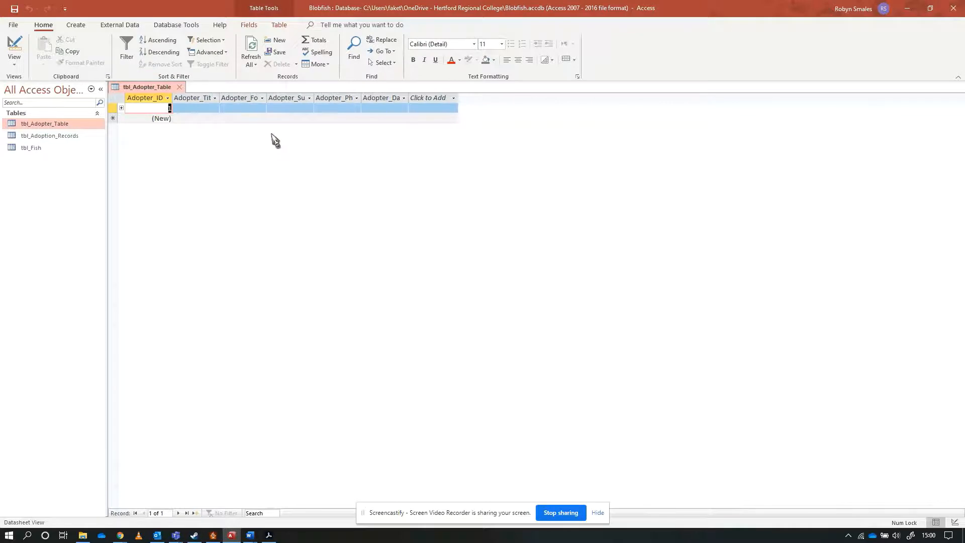
Enter a ten-digit test phone number in the first adopter record and try to leave the field against the input mask.
left_click(334, 108)
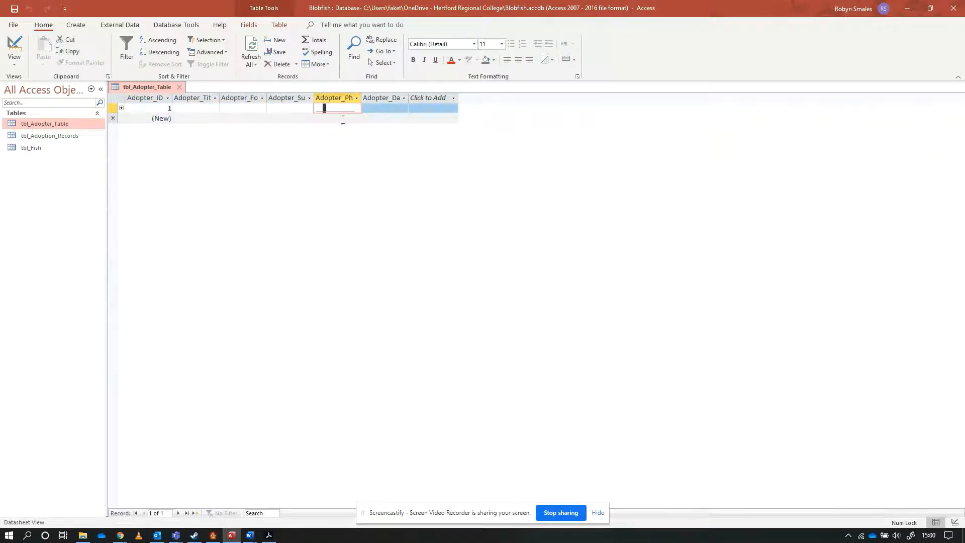
left_click(357, 109)
left_click(315, 108)
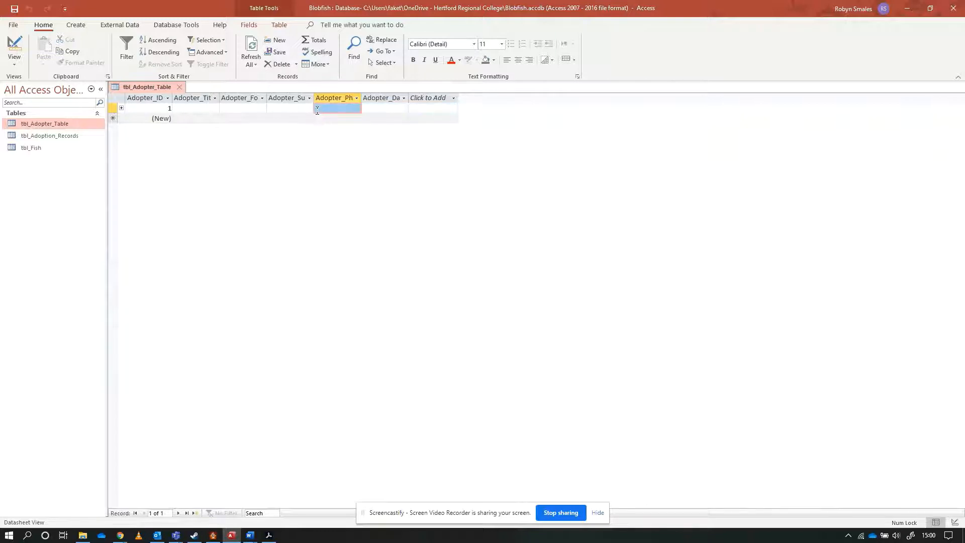
left_click(317, 109)
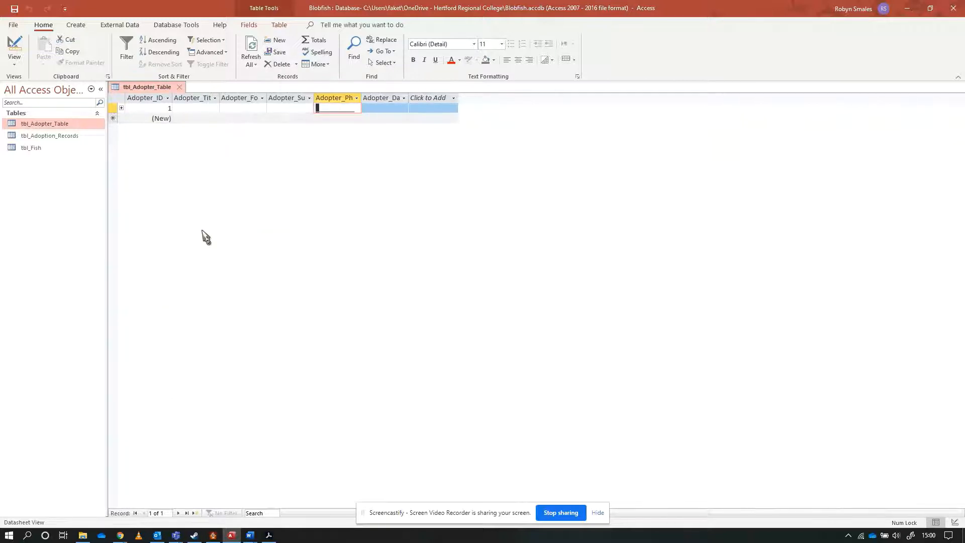
type("1234568789")
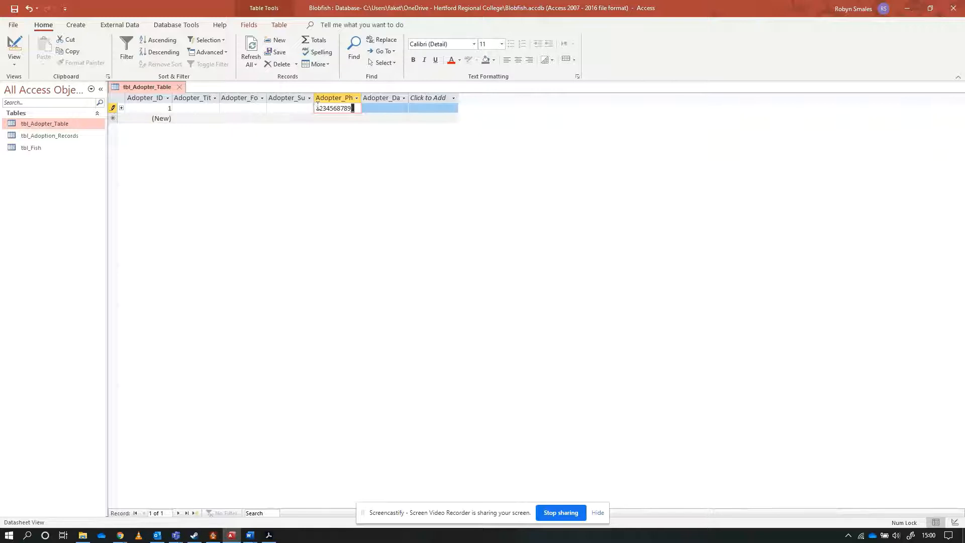
left_click(334, 109)
left_click(300, 111)
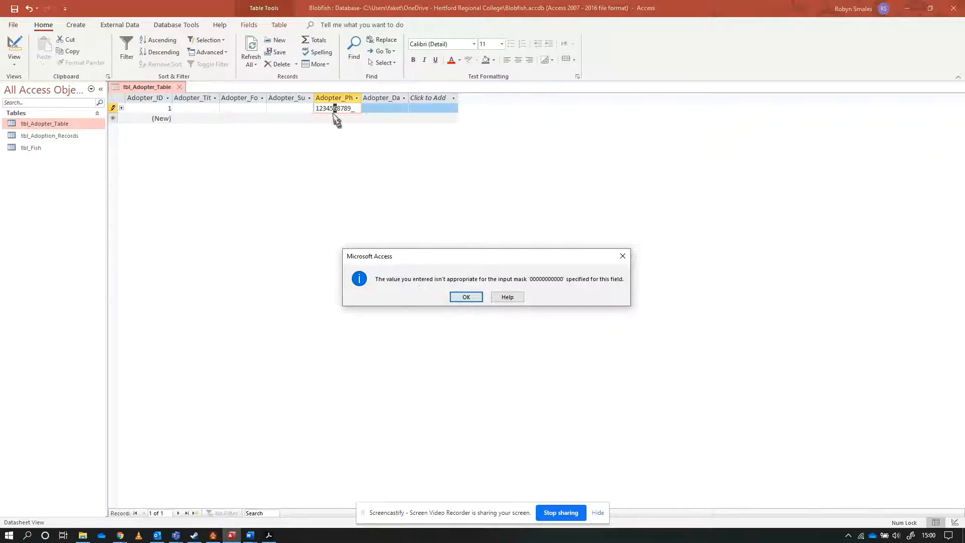
left_click_drag(448, 257, 423, 141)
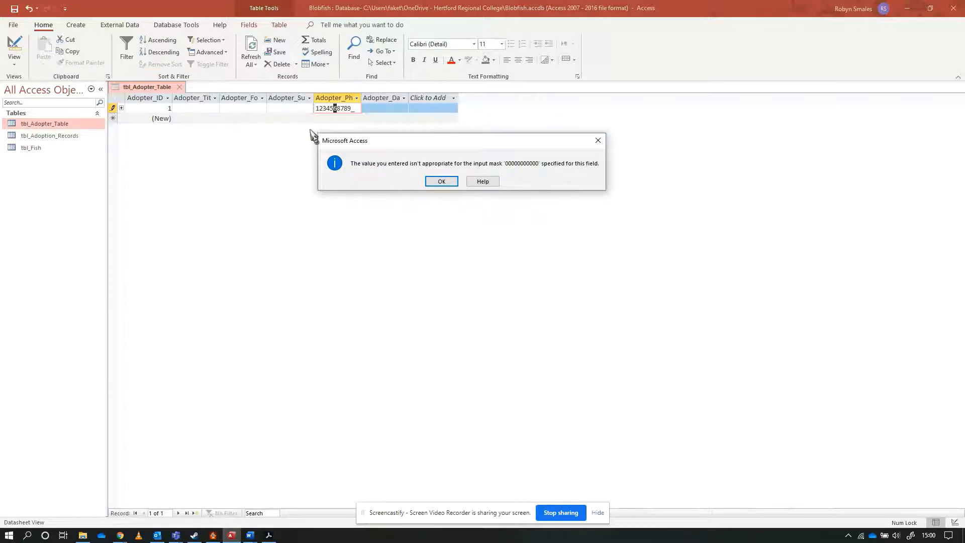
left_click(441, 181)
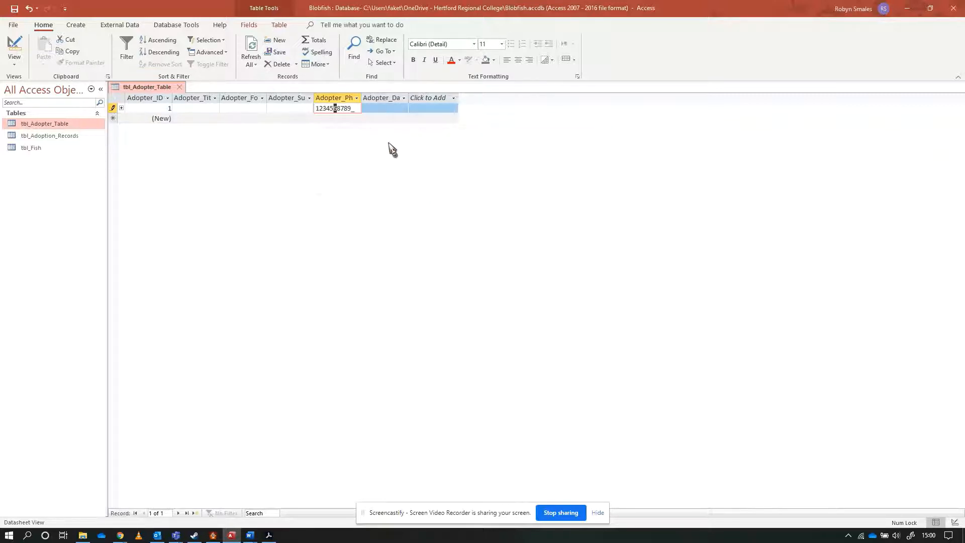
Complete the test phone number with an eleventh digit and move out of the field.
left_click(353, 109)
type("2")
key("shift+Tab")
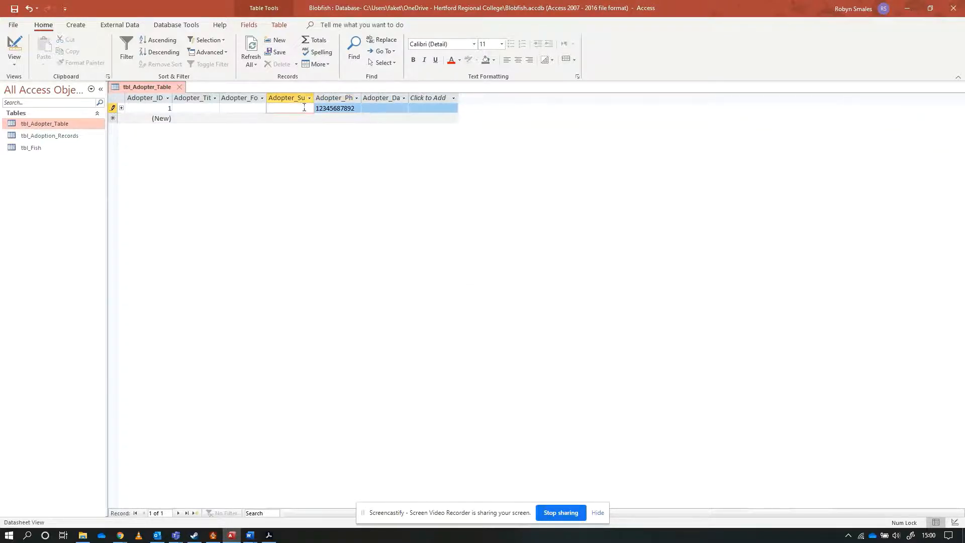
left_click(14, 46)
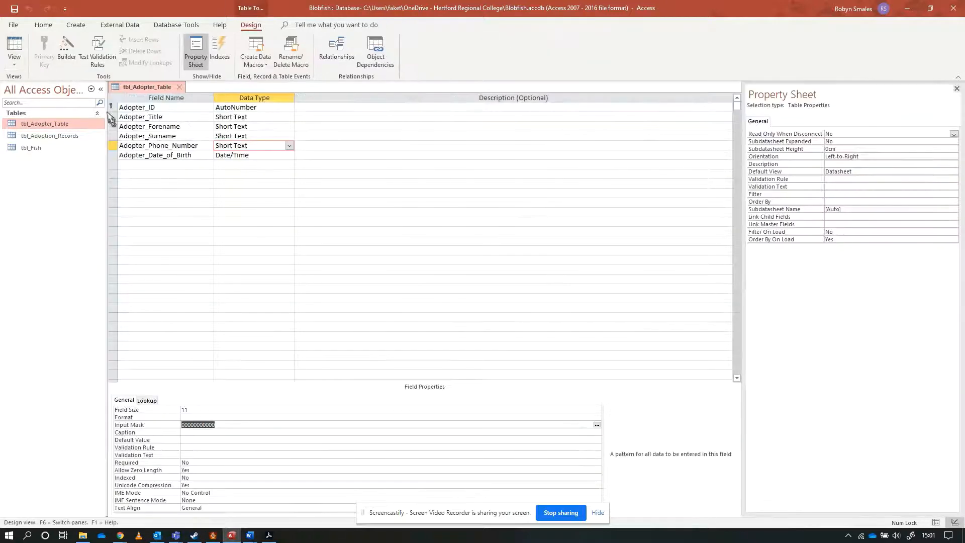
left_click(225, 425)
key("BackSpace")
type("9")
left_click_drag(215, 425, 213, 425)
left_click(15, 48)
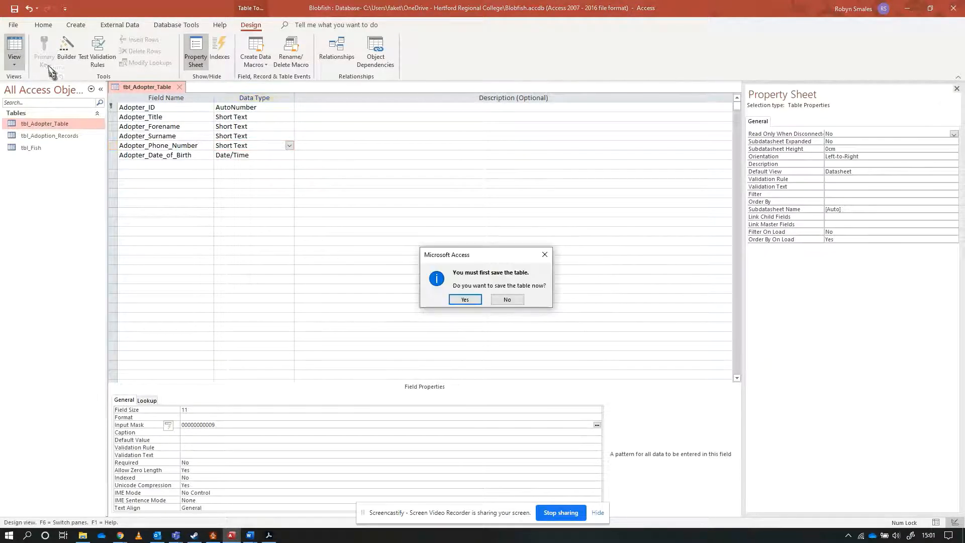
left_click(451, 300)
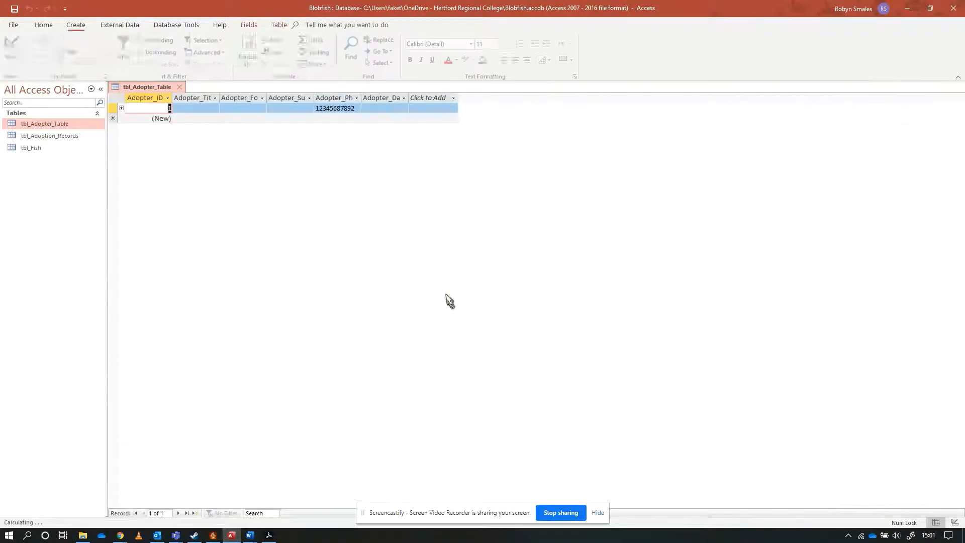
Shorten the test phone number to ten digits and leave the field to test the optional last digit.
left_click(352, 109)
key("BackSpace")
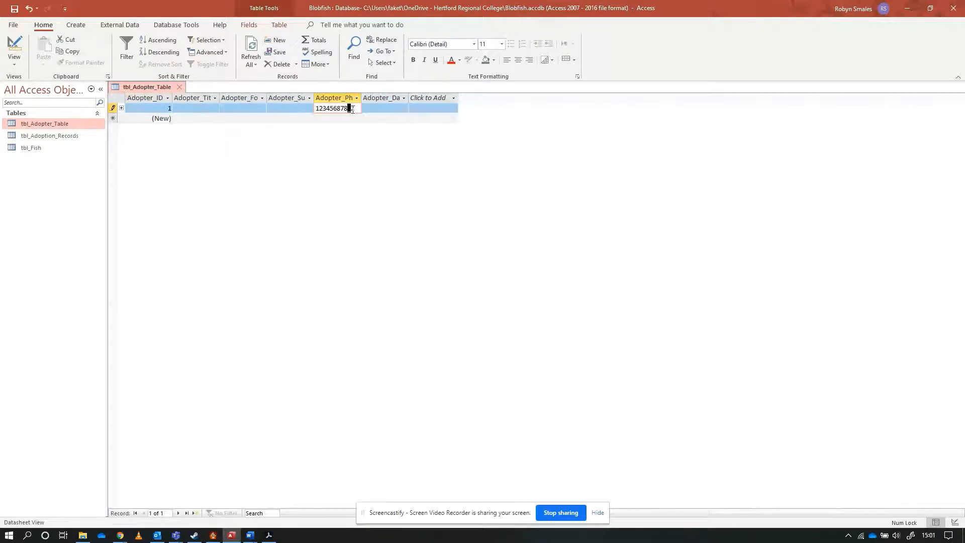
left_click(254, 110)
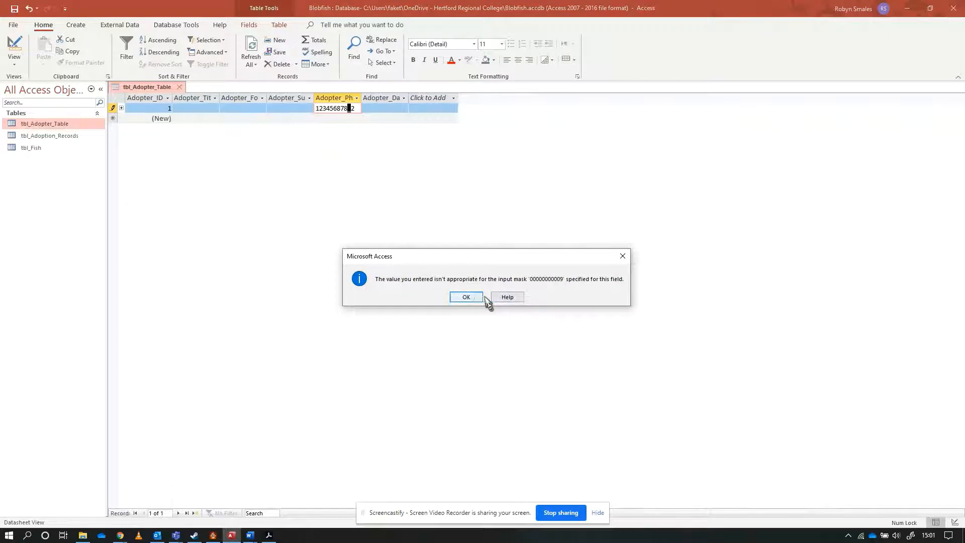
left_click(464, 298)
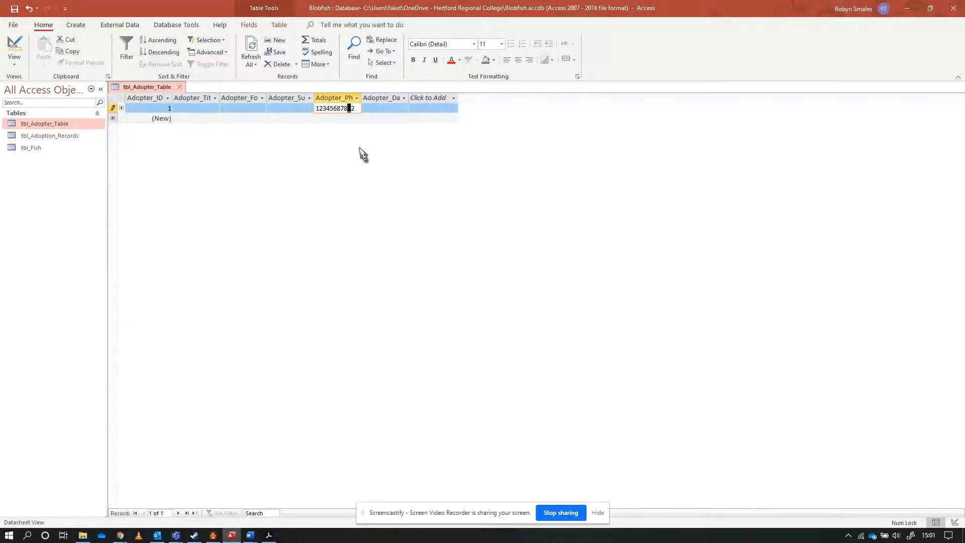
type("1")
key("Delete")
left_click(283, 108)
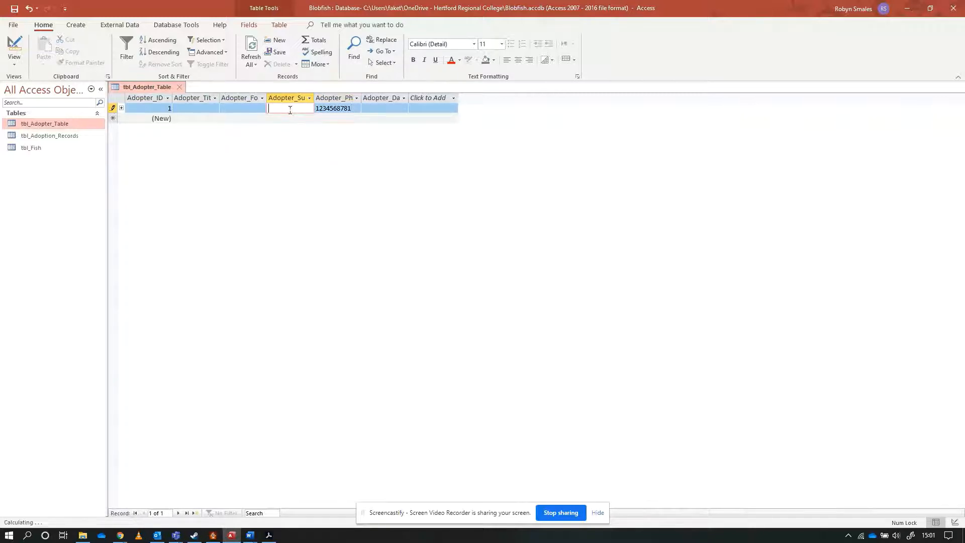
Test the phone number field with only nine digits, and restore a tenth digit.
left_click(352, 109)
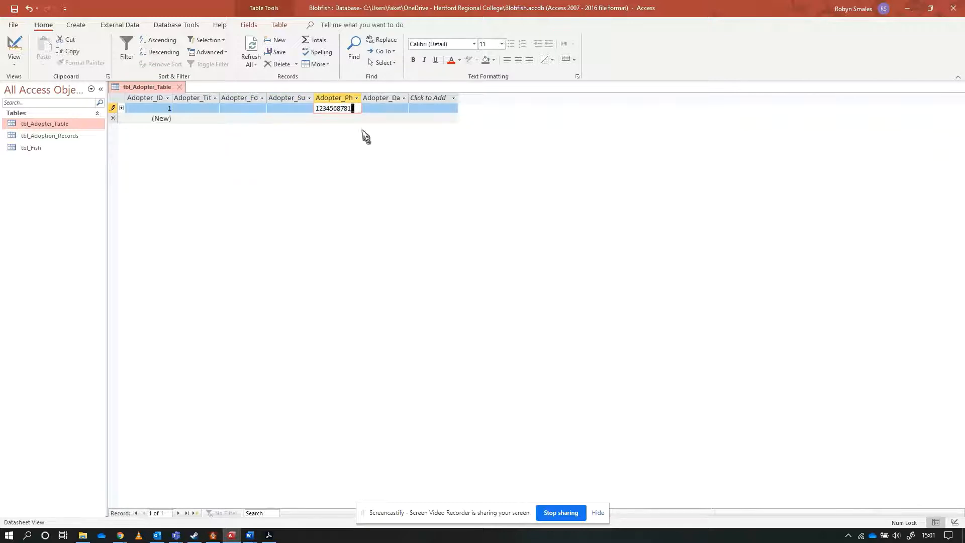
key("BackSpace")
left_click(275, 109)
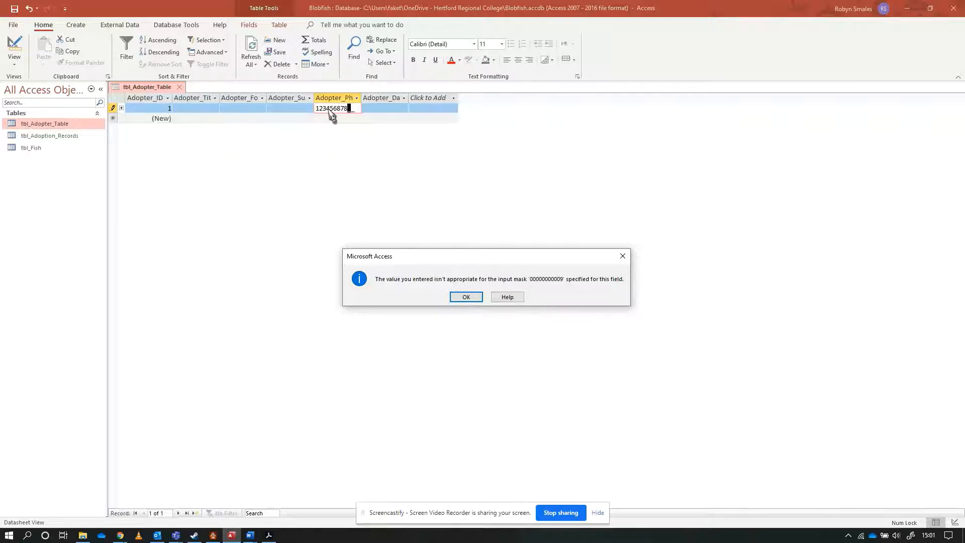
left_click(463, 297)
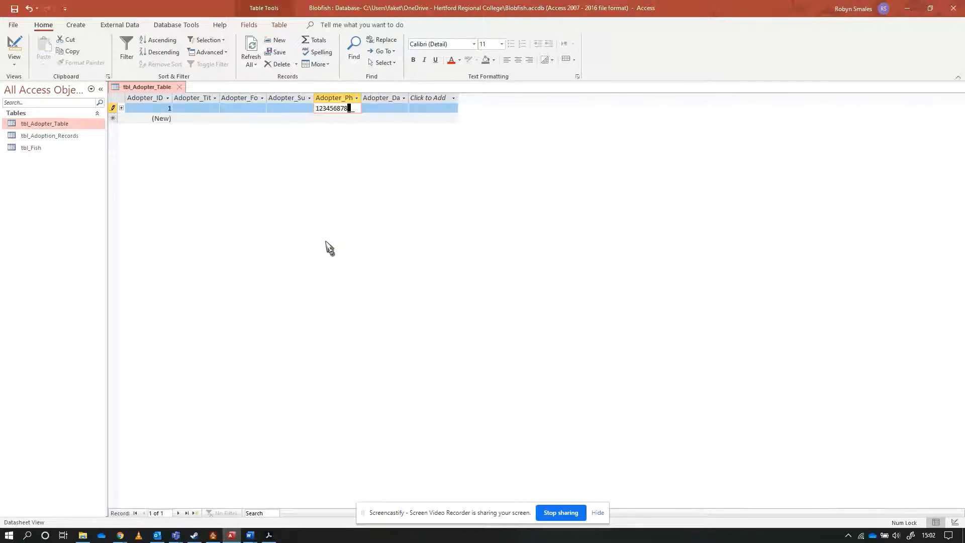
type("3")
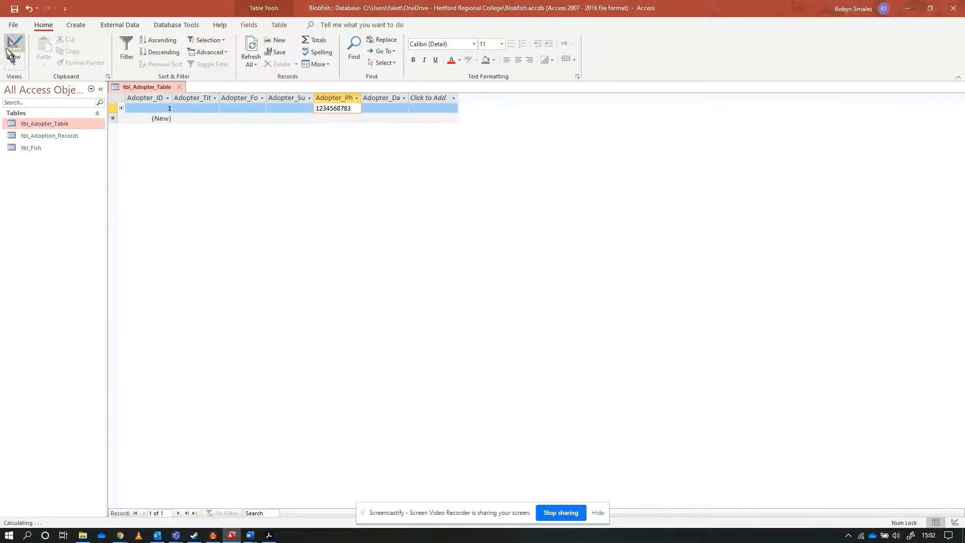
Make the Adopter_Forename field required in the design of tbl_Adopter_Table.
left_click(14, 48)
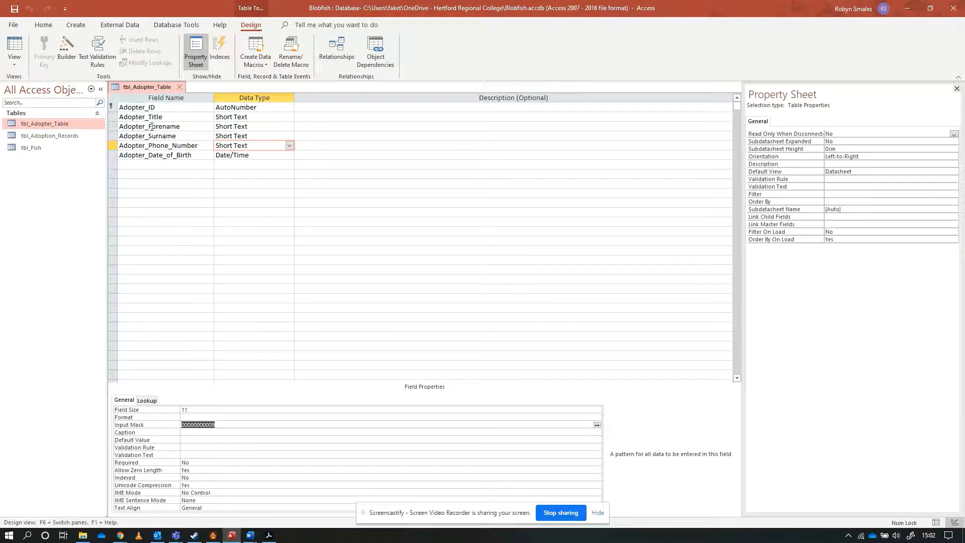
left_click(171, 127)
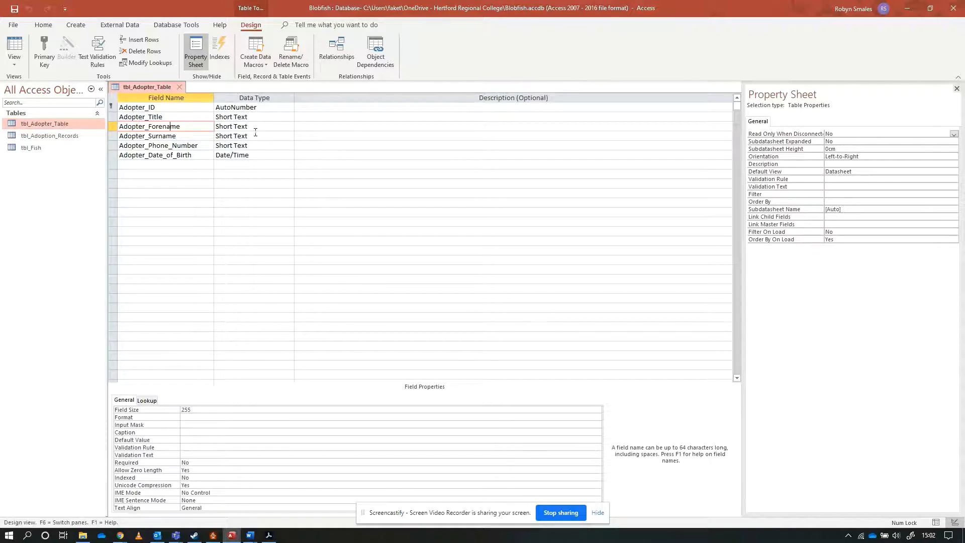
scroll(303, 200, "down", 1)
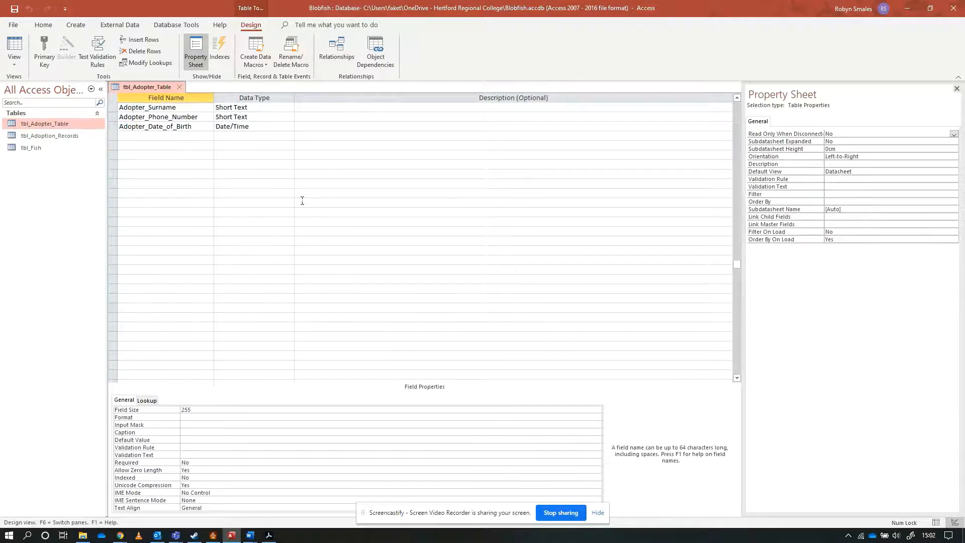
scroll(304, 200, "up", 1)
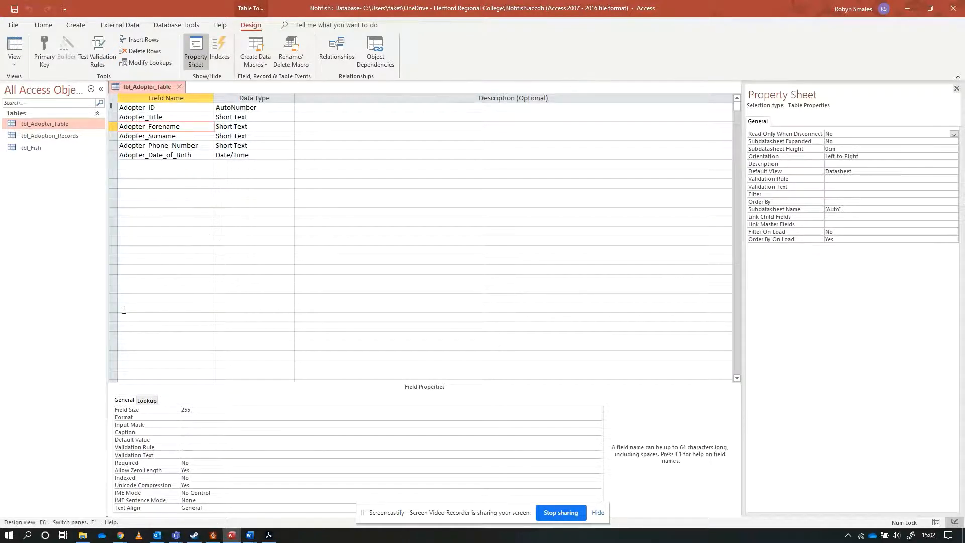
left_click(189, 462)
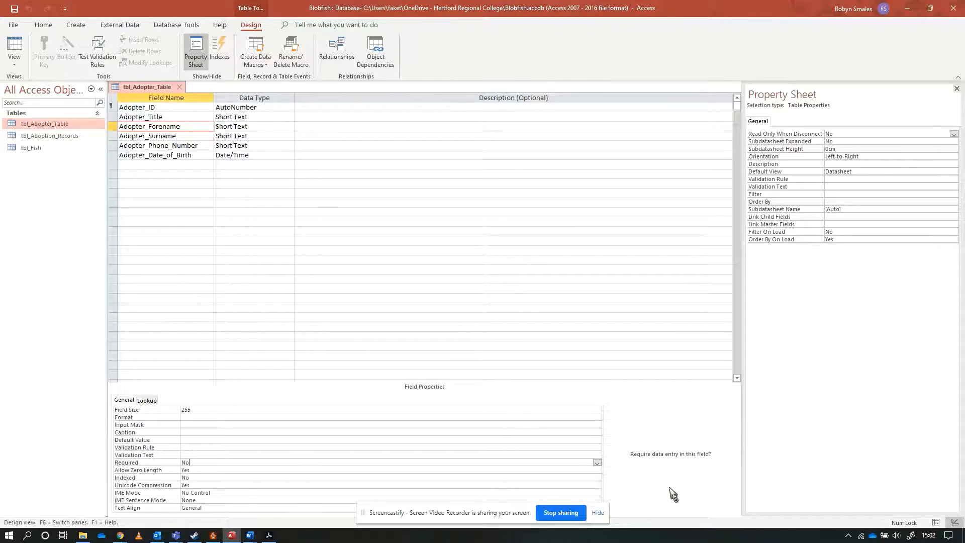
left_click(597, 463)
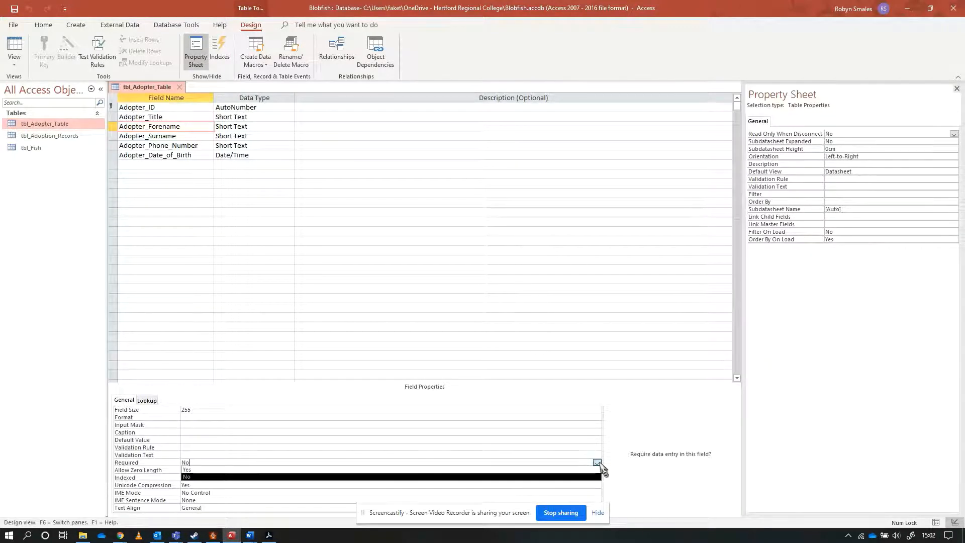
left_click(533, 471)
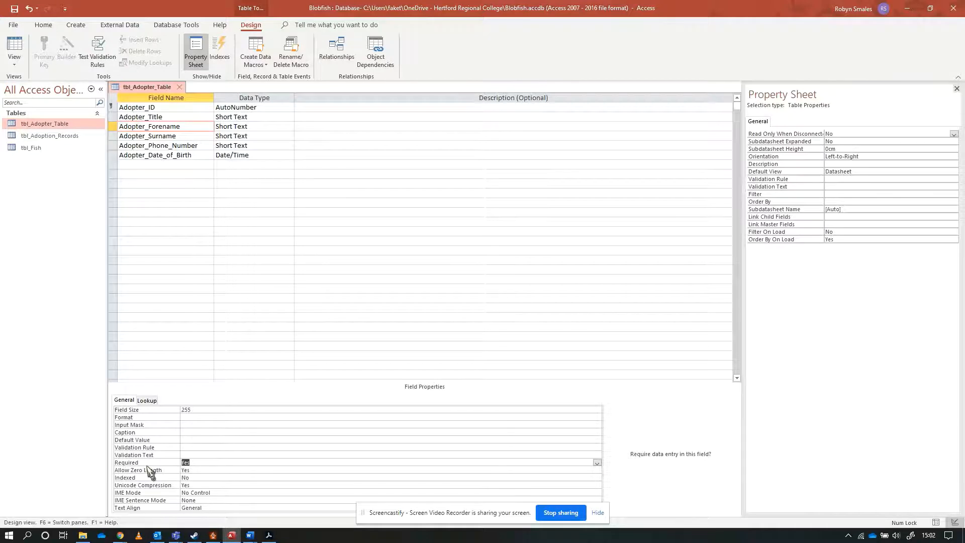
Save the table with Adopter_Forename required, test existing data against the rule and keep the new setting, and show the datasheet.
left_click(194, 462)
left_click(15, 50)
left_click(456, 301)
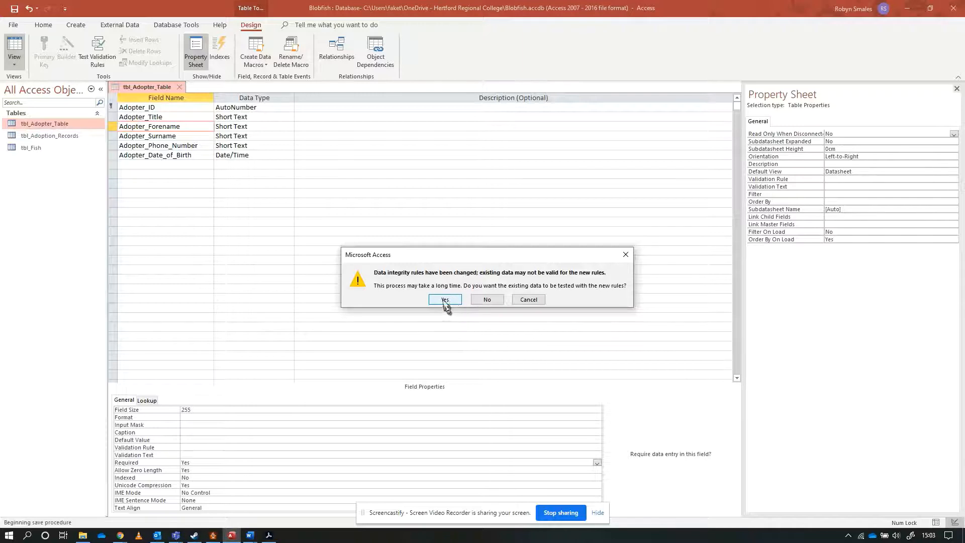
left_click(447, 301)
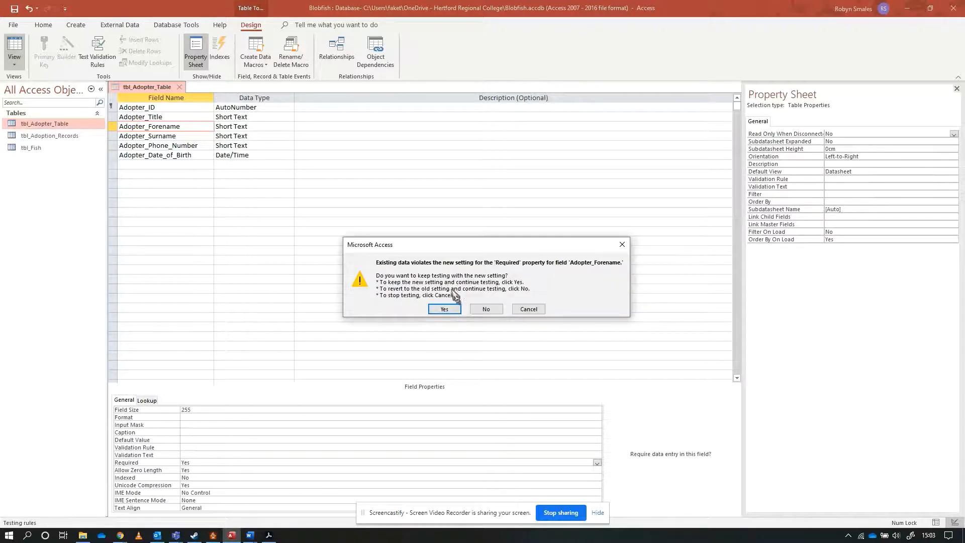
left_click(445, 310)
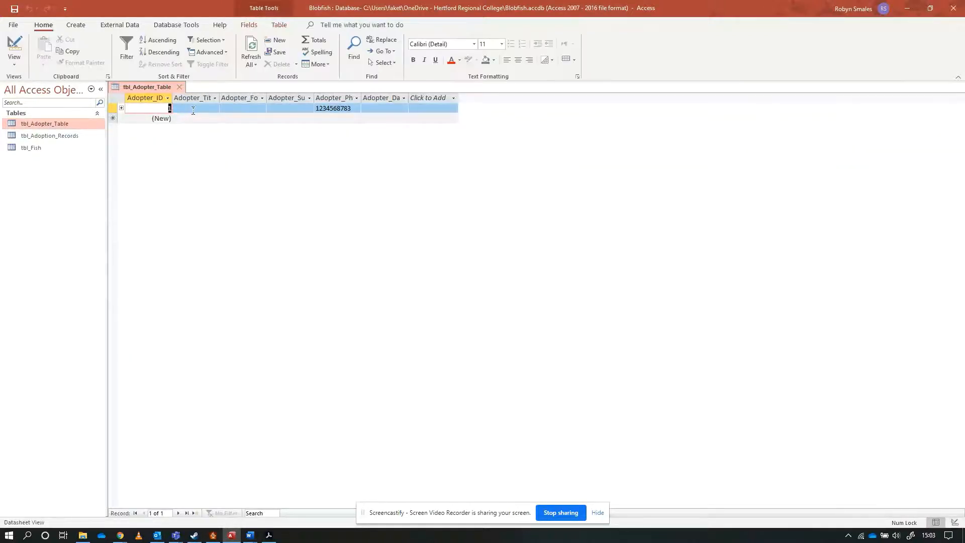
Test the required check by starting a new adopter record, leaving Adopter_Forename blank, and trying to leave the record and the datasheet.
left_click(193, 110)
left_click(199, 119)
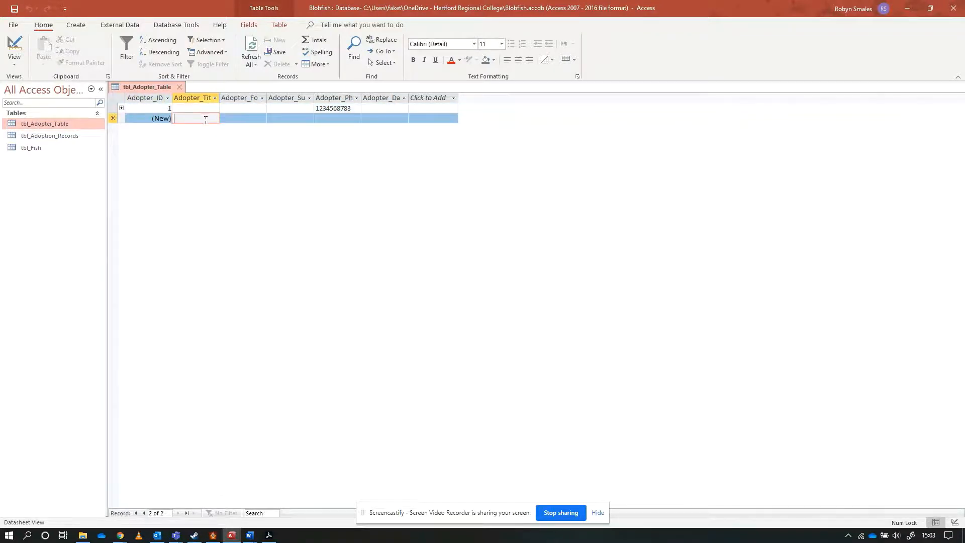
left_click(235, 118)
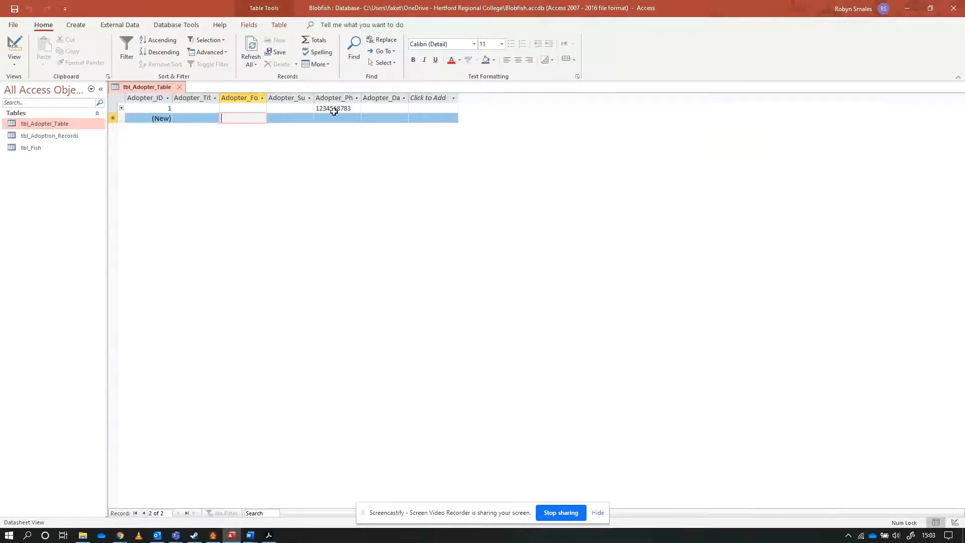
type("r")
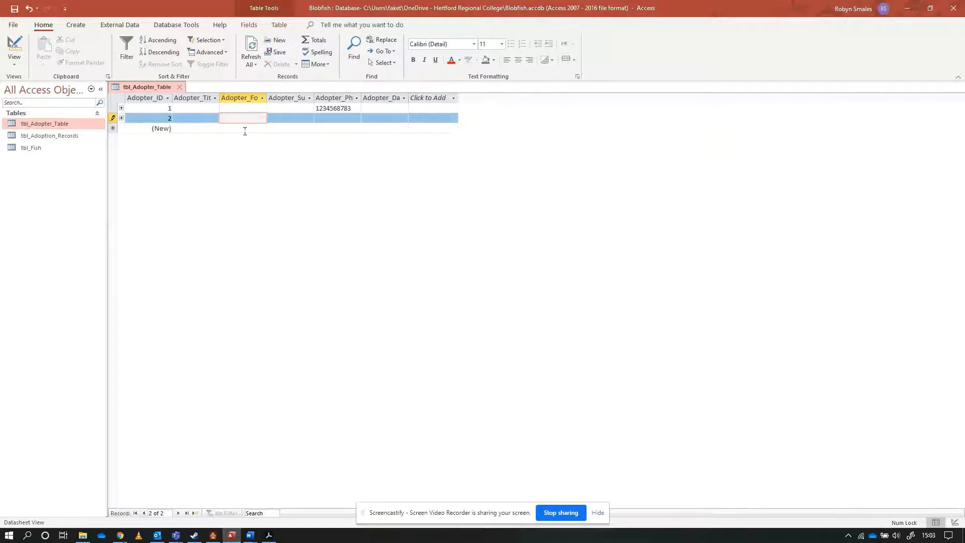
left_click(245, 132)
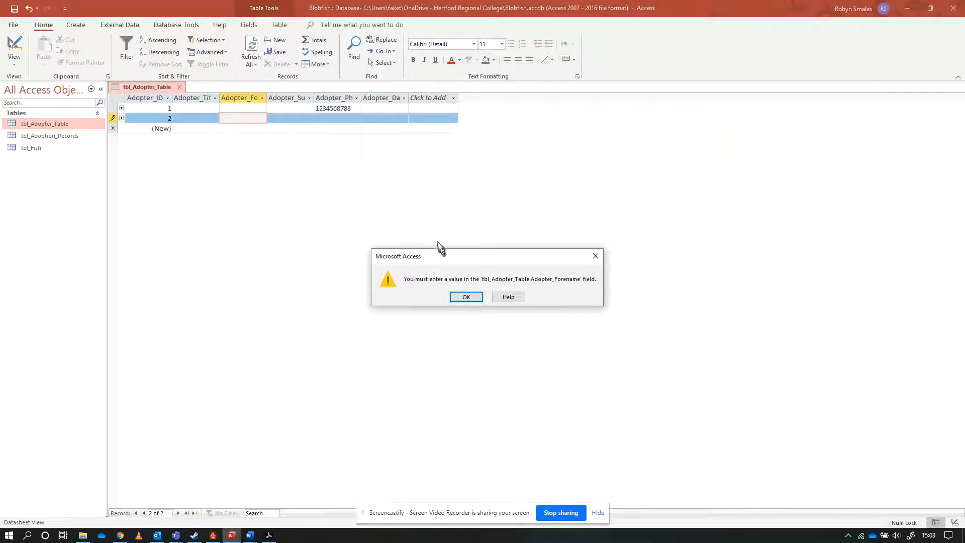
left_click_drag(470, 258, 402, 128)
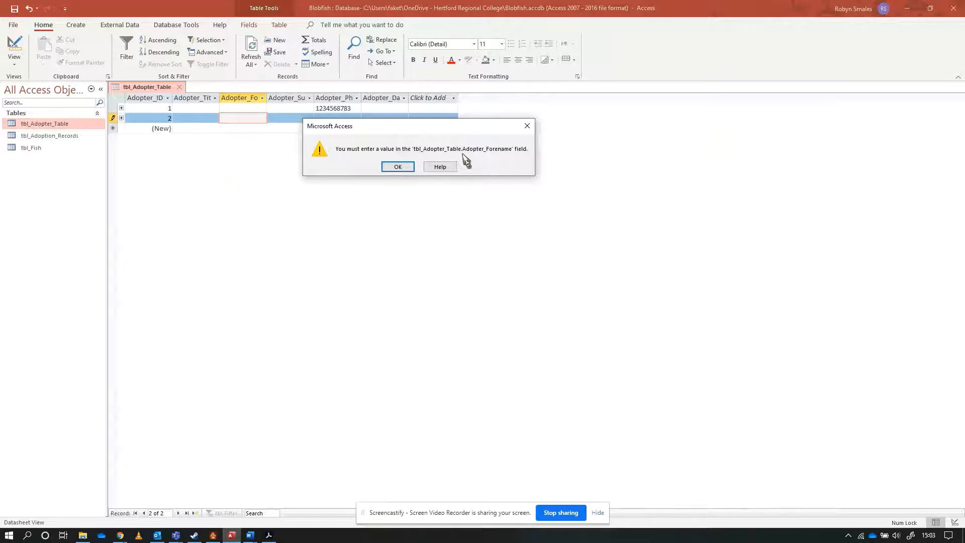
left_click(398, 167)
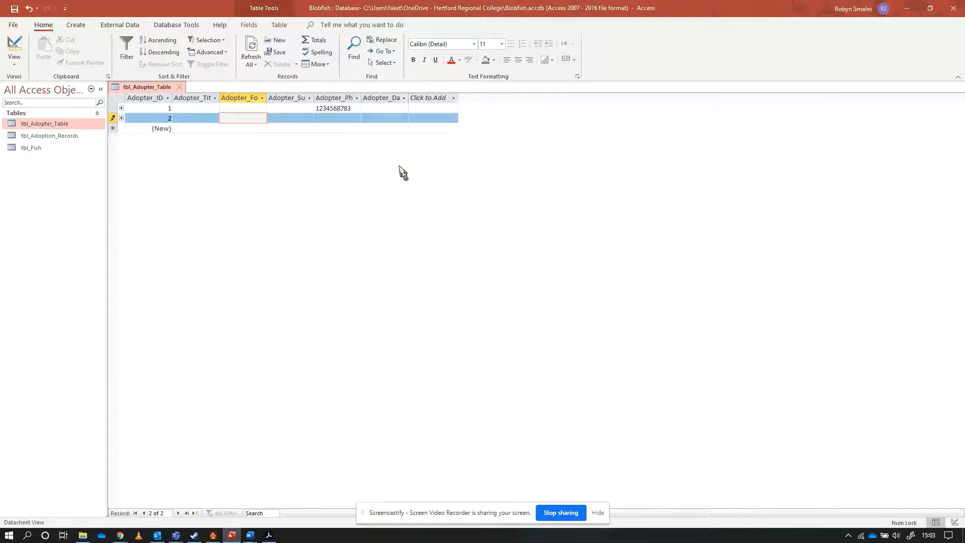
left_click(14, 46)
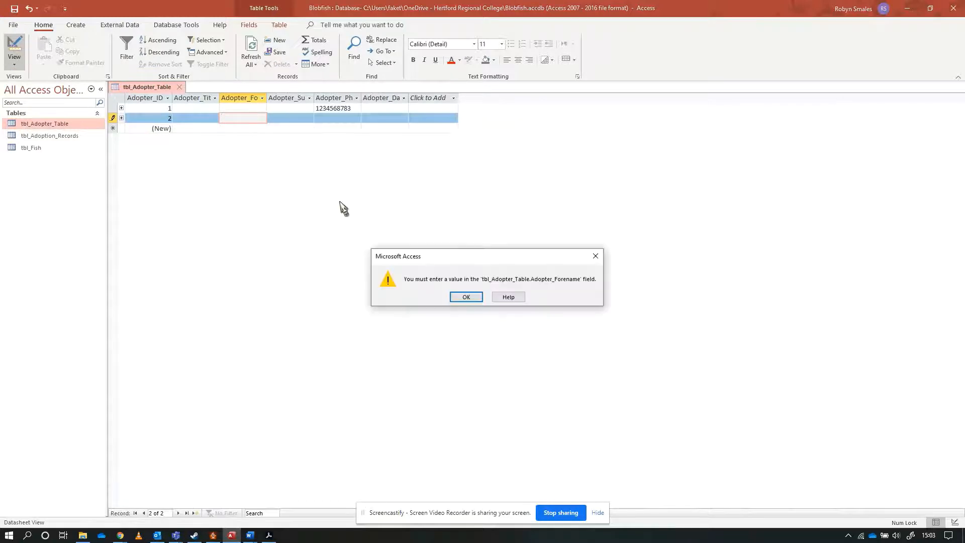
left_click(475, 297)
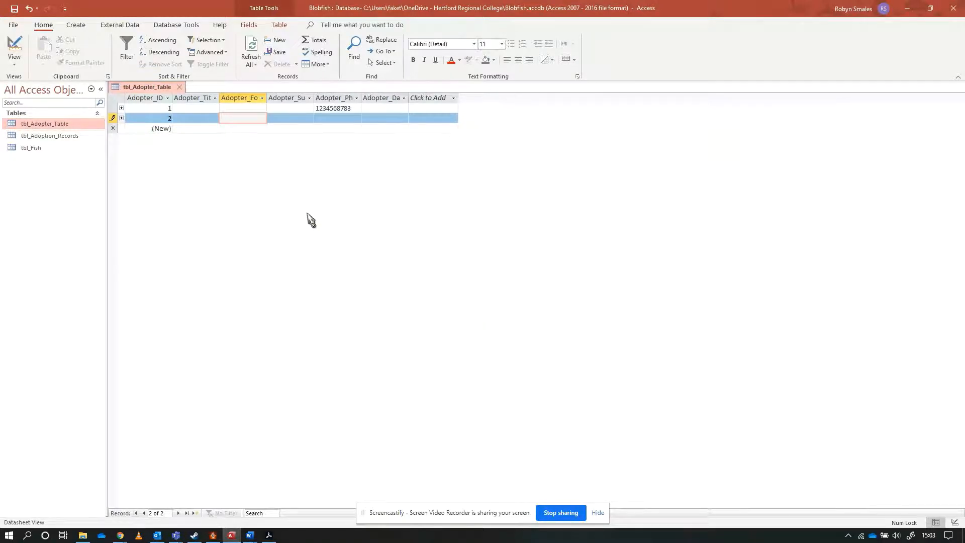
Fill the test record's Adopter_Forename with "e" and delete that record.
type("e")
right_click(113, 119)
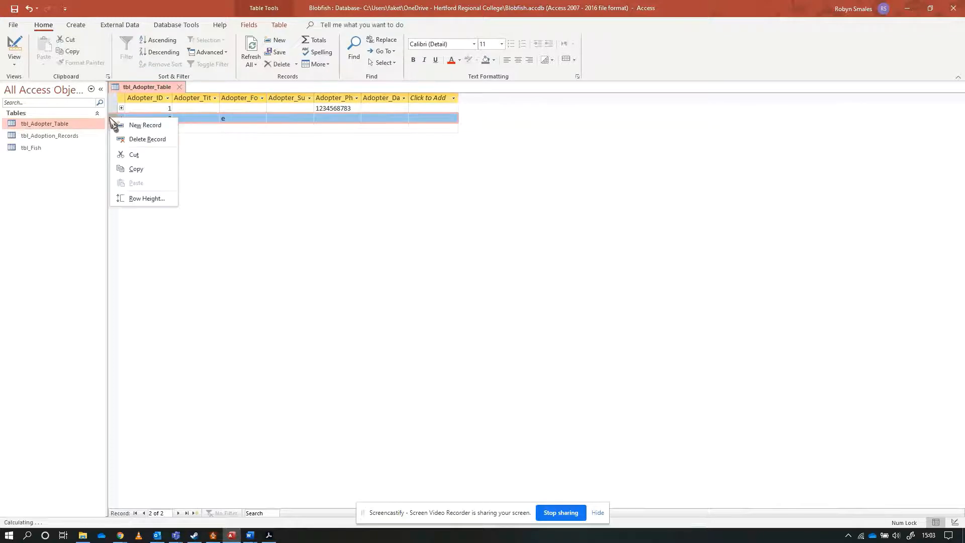
left_click(145, 141)
left_click(467, 303)
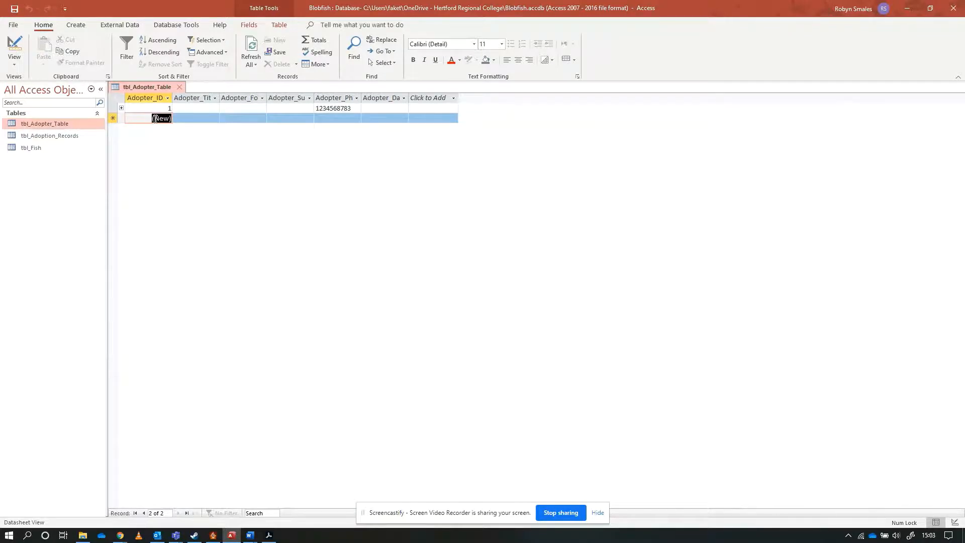
Return tbl_Adopter_Table to Design view and set Adopter_Forename's Required property to No.
left_click(14, 47)
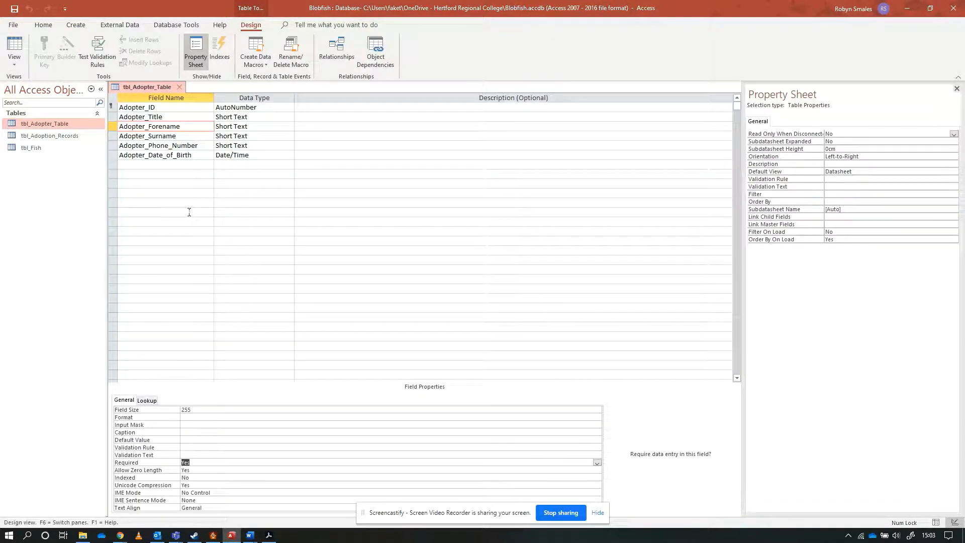
left_click(597, 463)
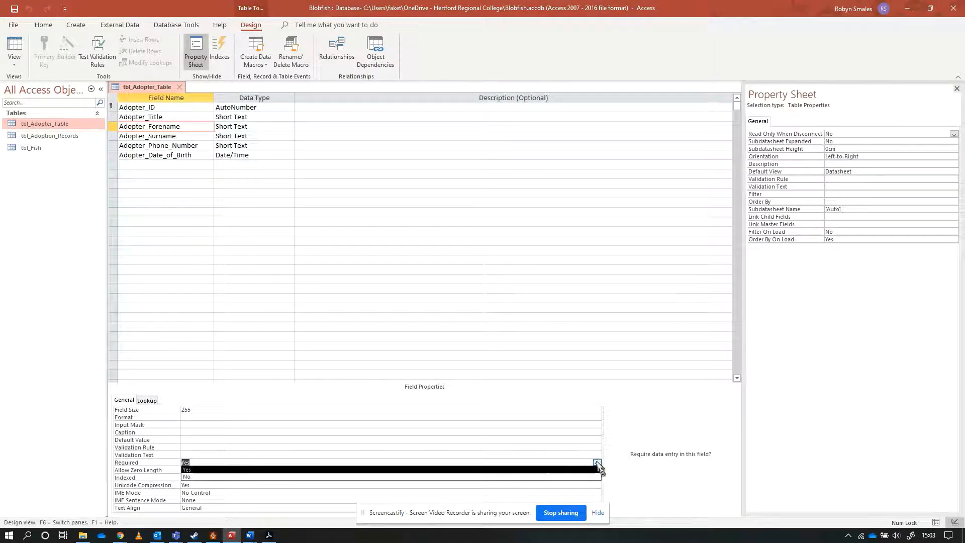
left_click(290, 477)
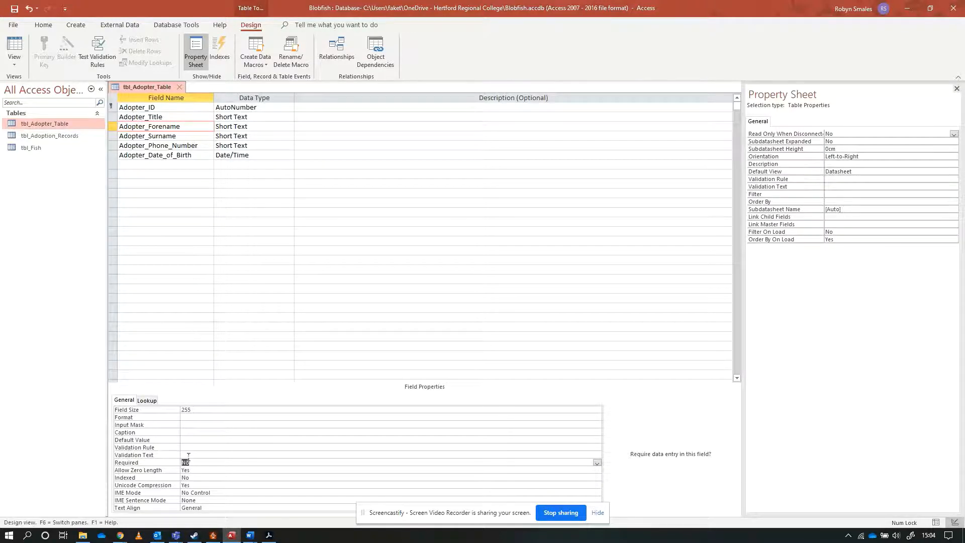
Set the Validation Rule of Adopter_Forename to Is Not Null.
left_click(193, 447)
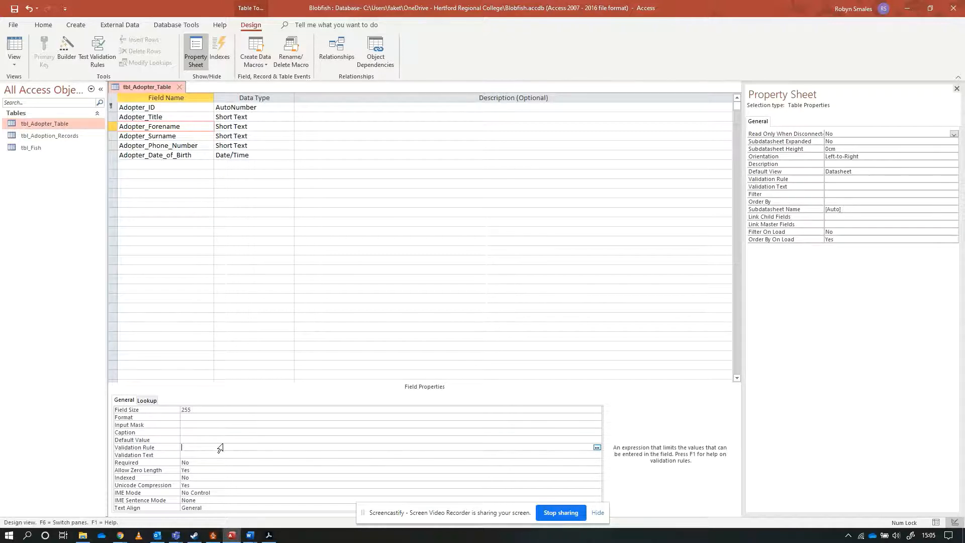
type("N")
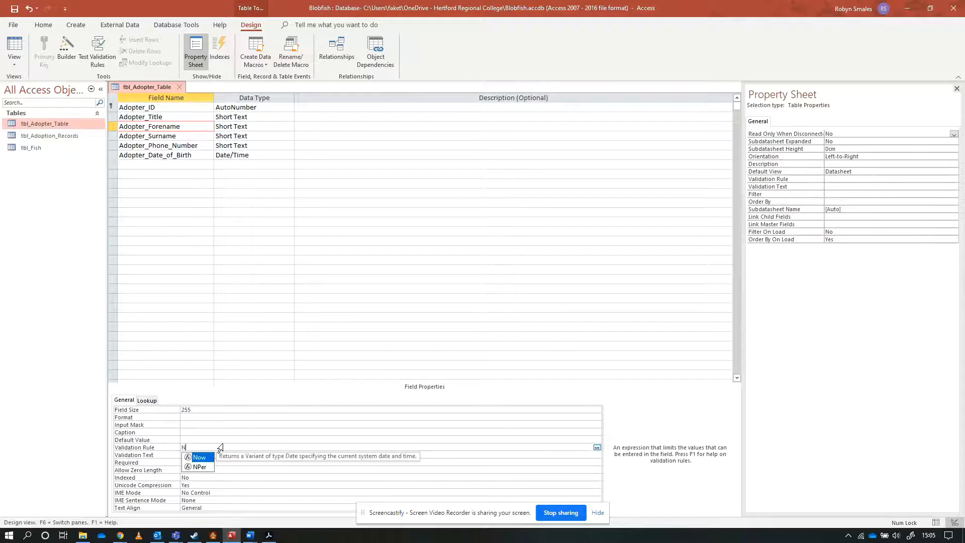
type("ull")
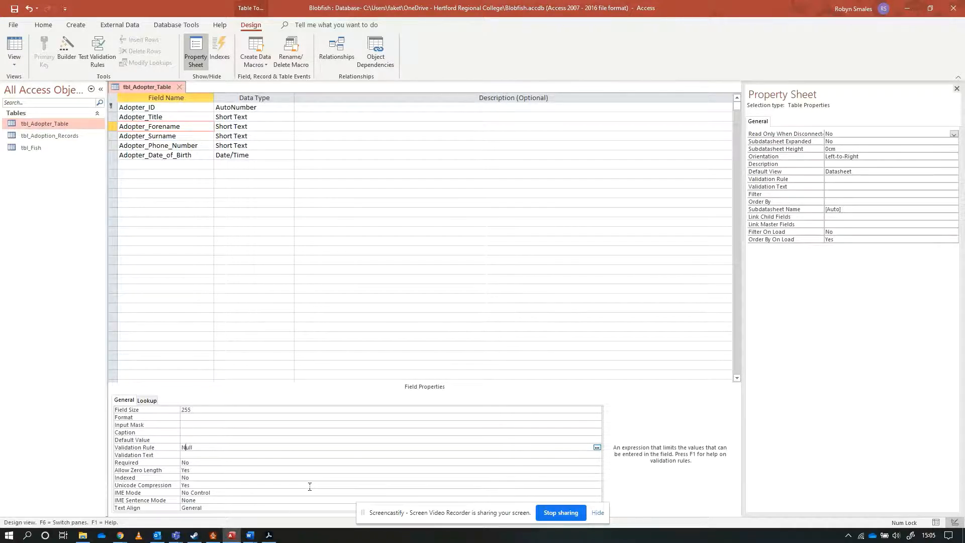
key("Left")
type("not")
left_click(197, 455)
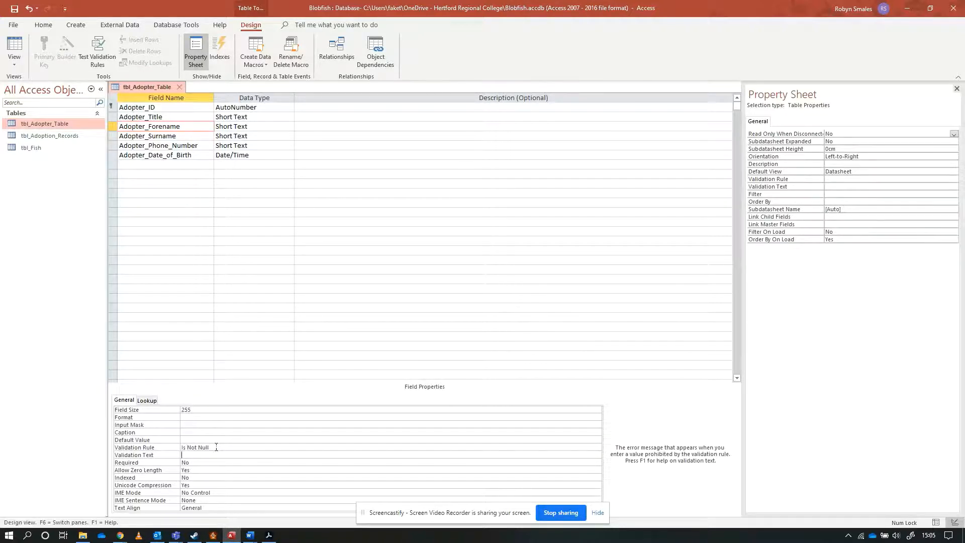
left_click_drag(216, 447, 183, 446)
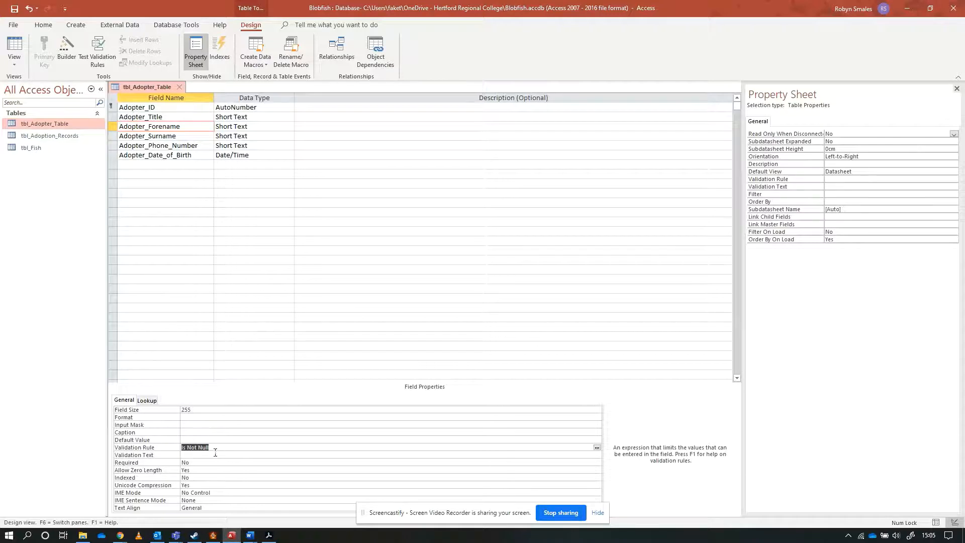
left_click(213, 456)
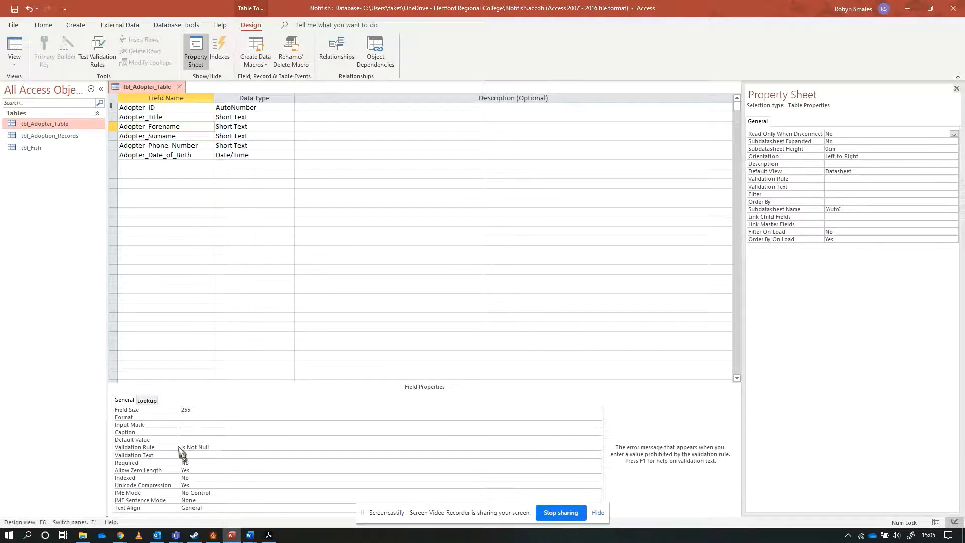
left_click(197, 447)
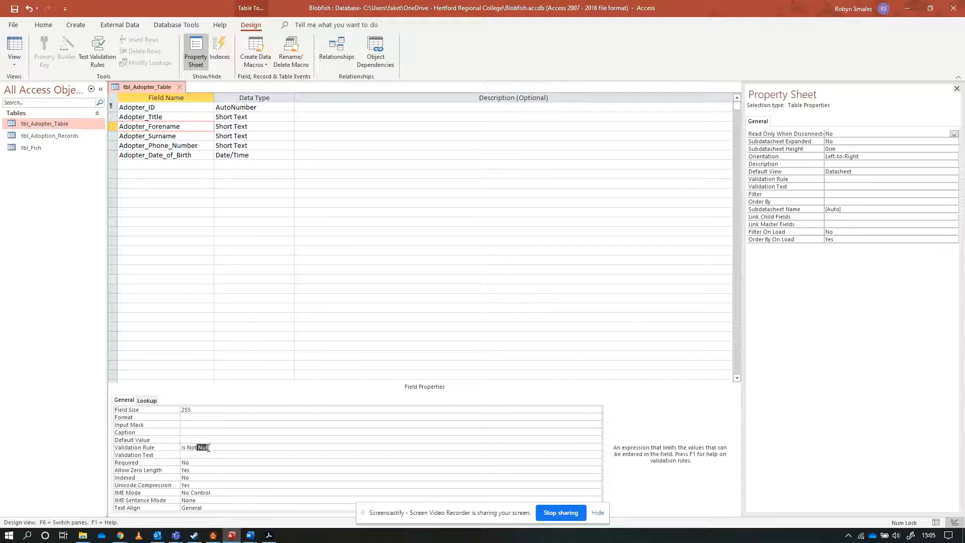
Set the Validation Text of Adopter_Forename to "Please enter a Forename".
left_click(209, 456)
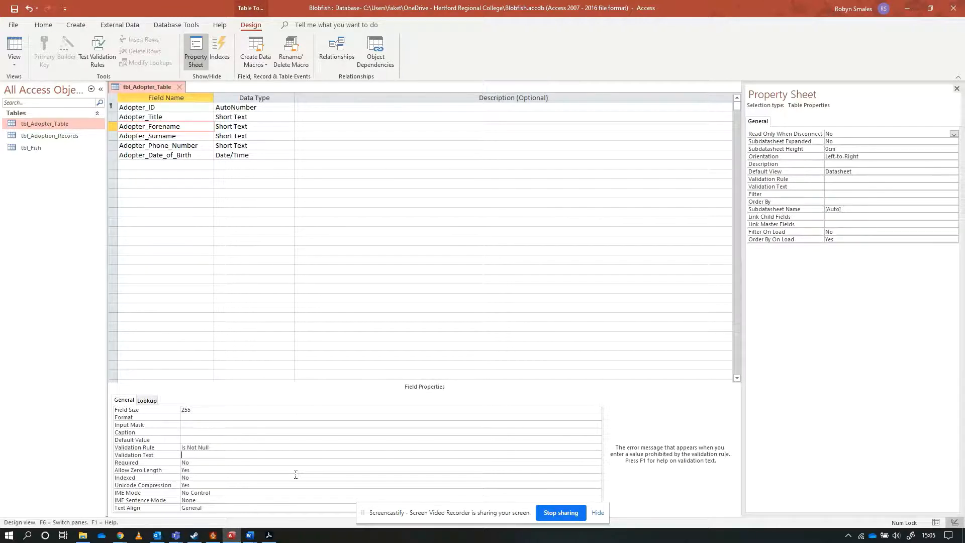
type("Please enter a Forename")
Save the table design without testing existing data against the new rule, and show the datasheet.
key("ctrl+s")
left_click(485, 300)
left_click(16, 50)
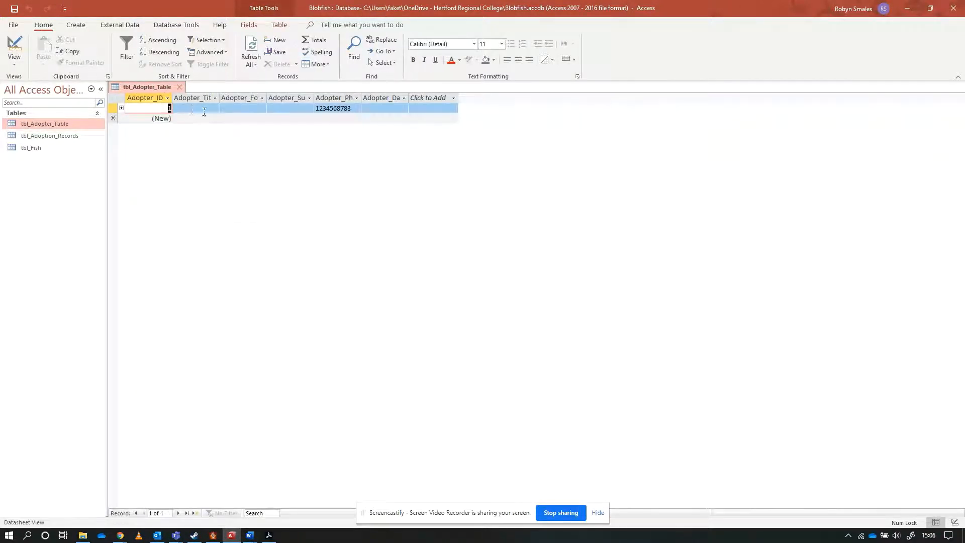
Test the forename validation rule by starting a new record, clearing its forename, and trying to leave the record.
left_click(233, 119)
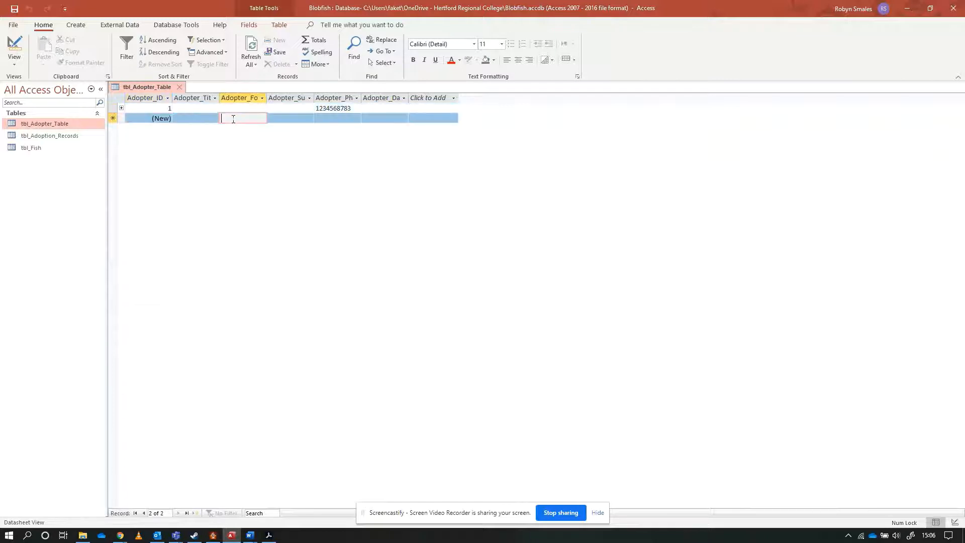
type("s")
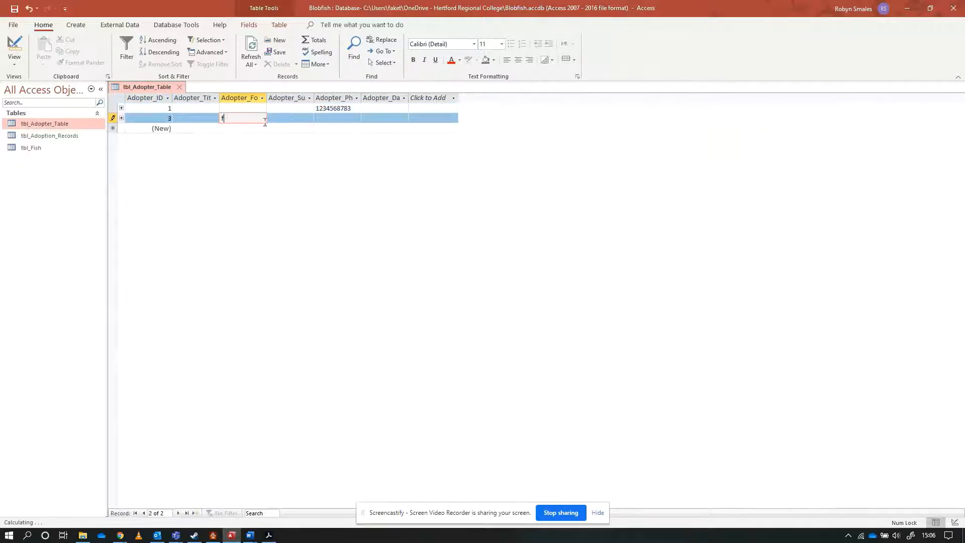
key("BackSpace")
left_click(193, 130)
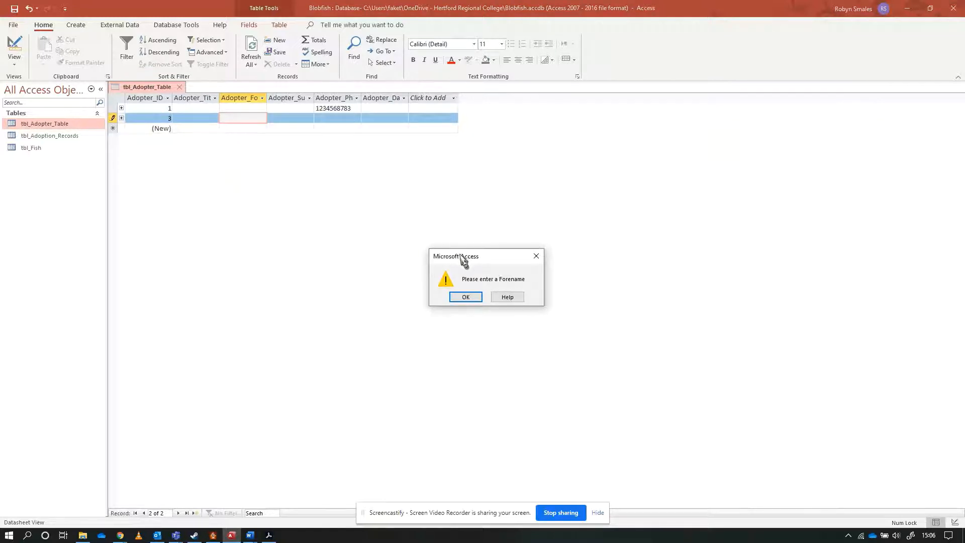
left_click_drag(463, 255, 358, 148)
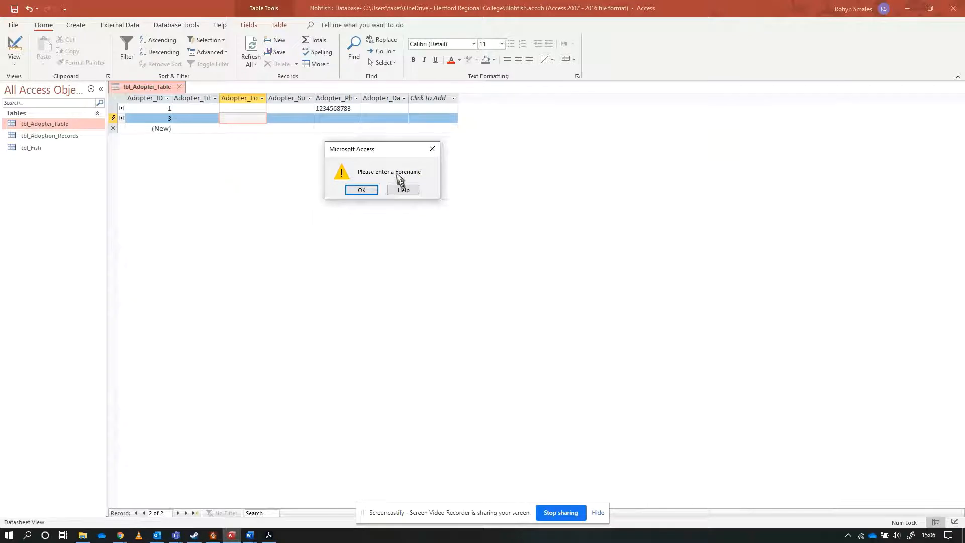
left_click(362, 191)
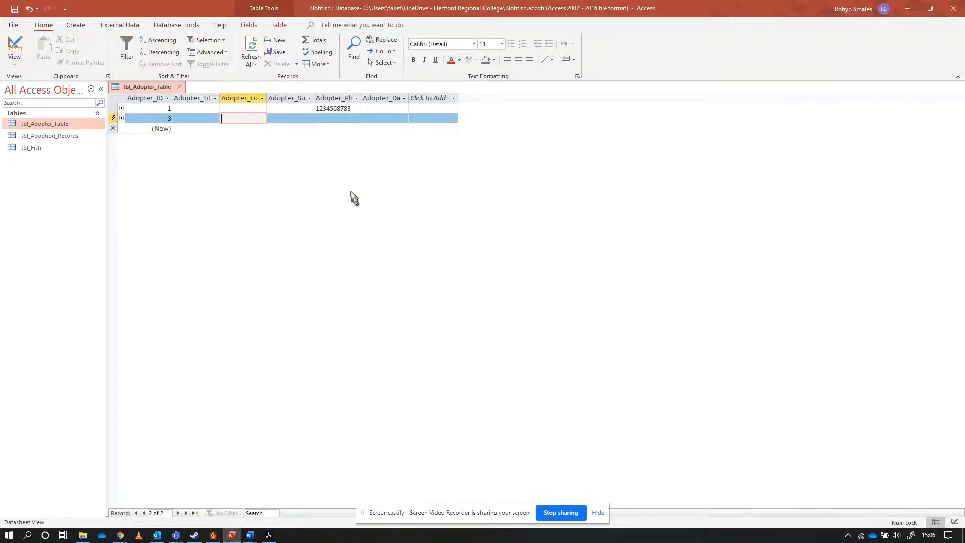
Enter sample forenames in both adopter records, and return the table to Design view.
type("Doris")
left_click(225, 109)
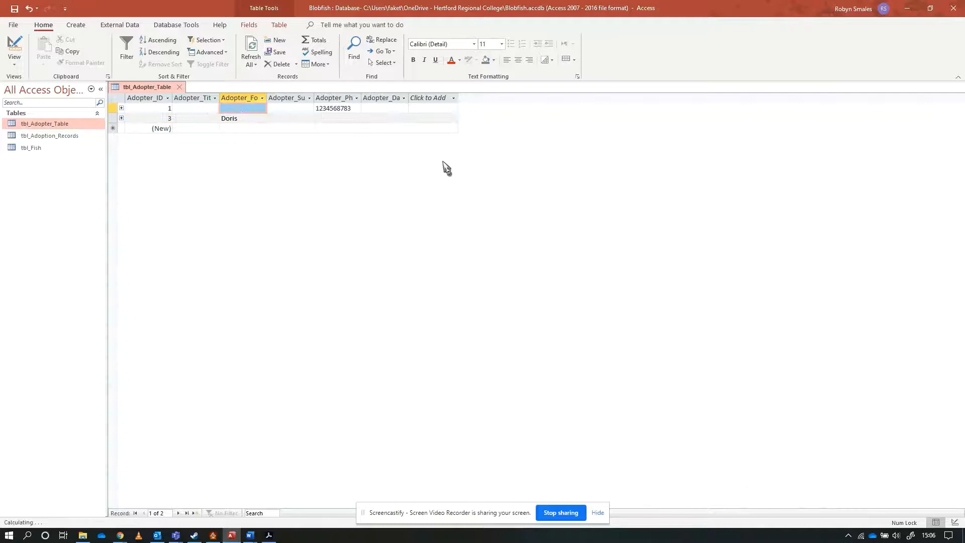
left_click(246, 108)
type("B")
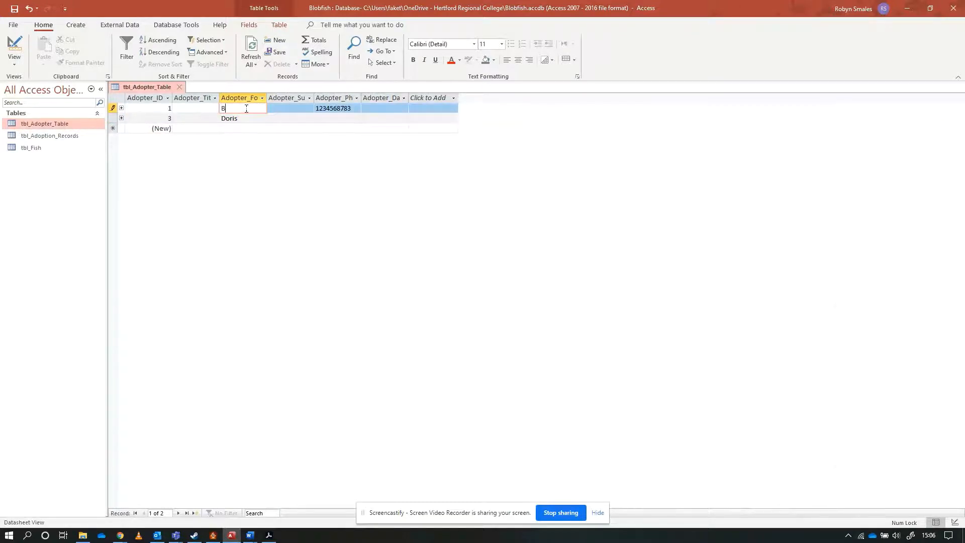
type("ob")
left_click(240, 119)
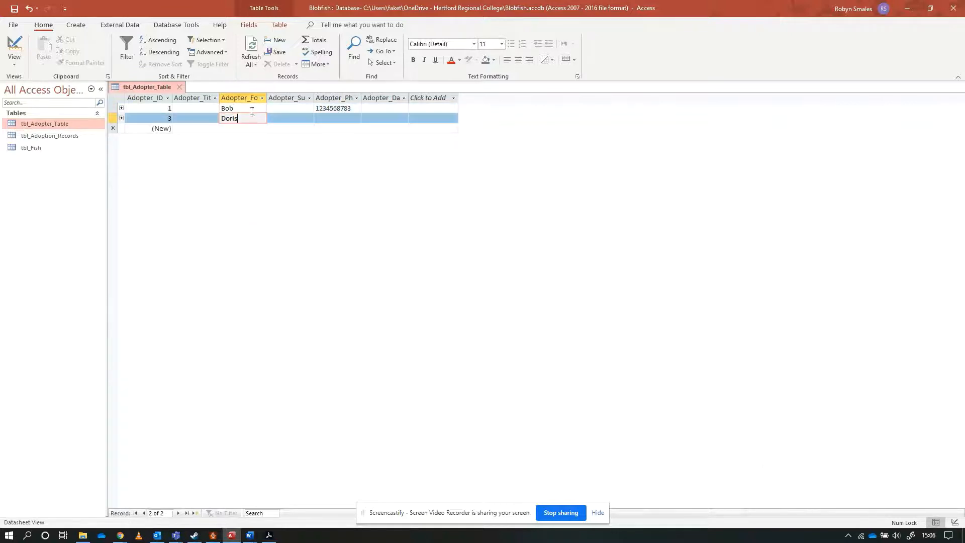
left_click(252, 110)
left_click(252, 121)
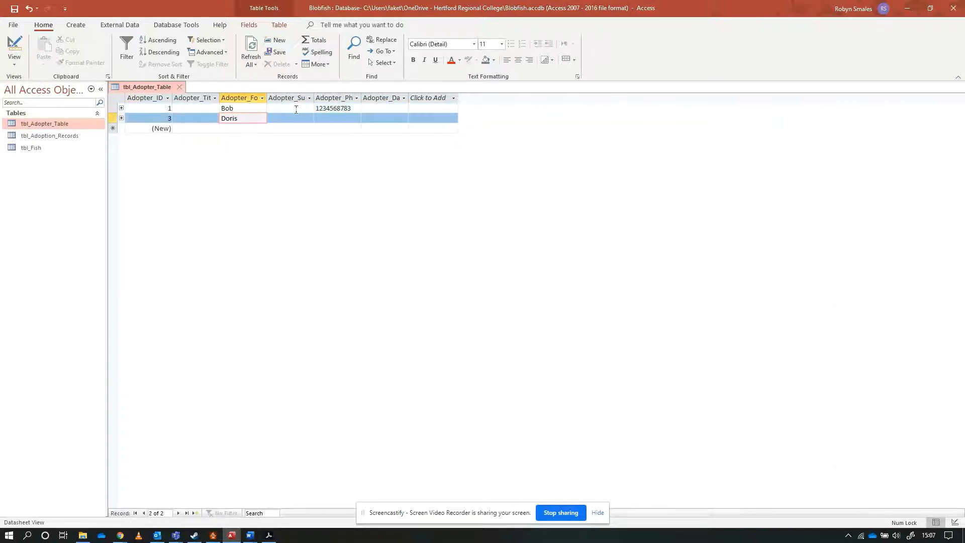
left_click(14, 48)
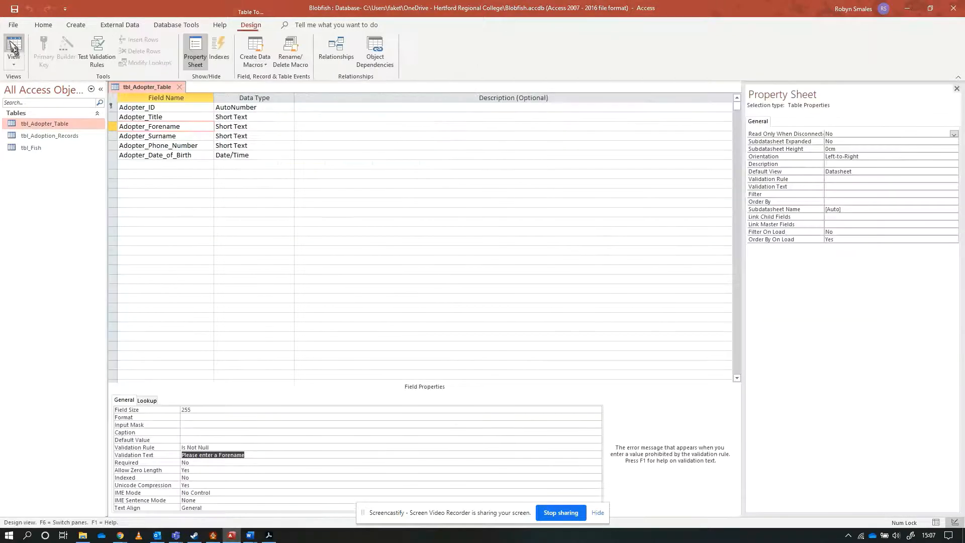
Review the Field Size and Input Mask of Adopter_Phone_Number and the Validation Rule of Adopter_Forename.
left_click(159, 145)
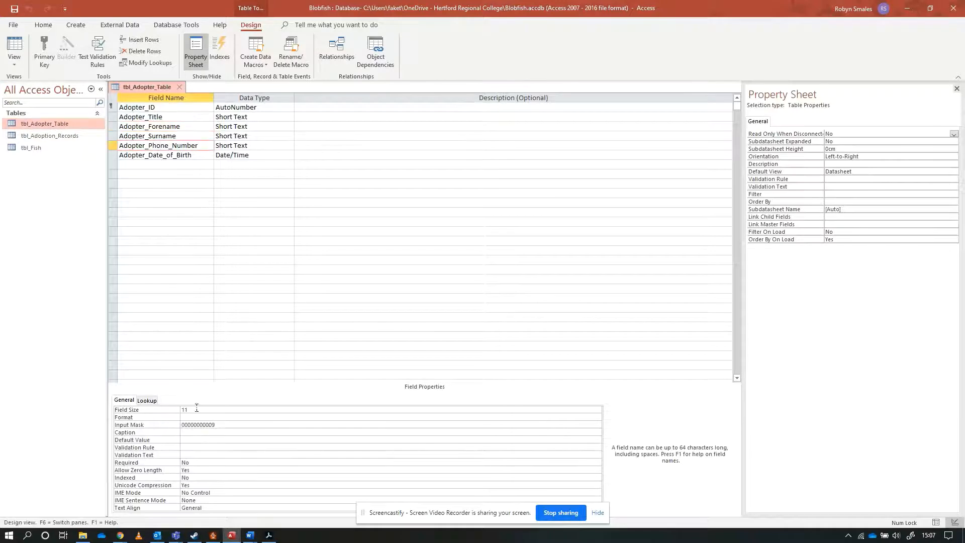
left_click(197, 409)
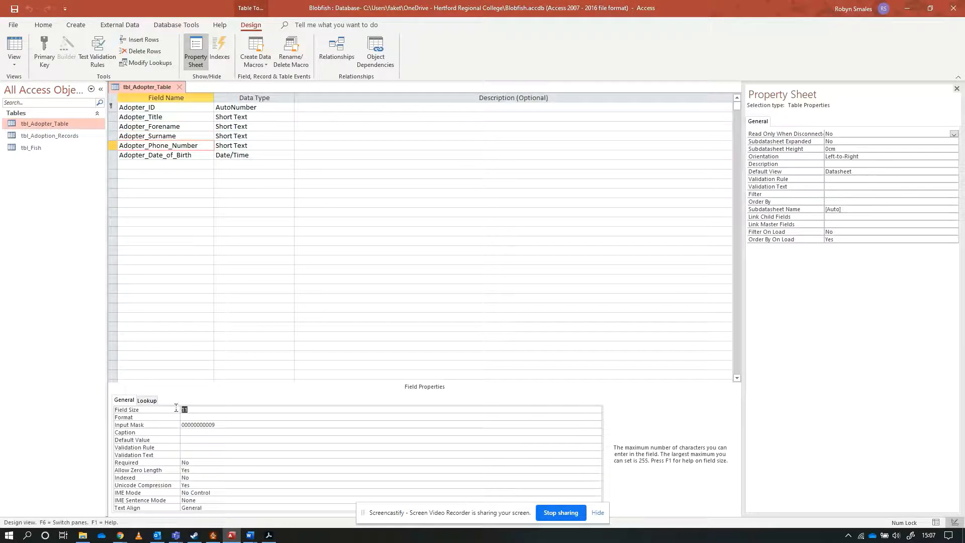
double_click(223, 425)
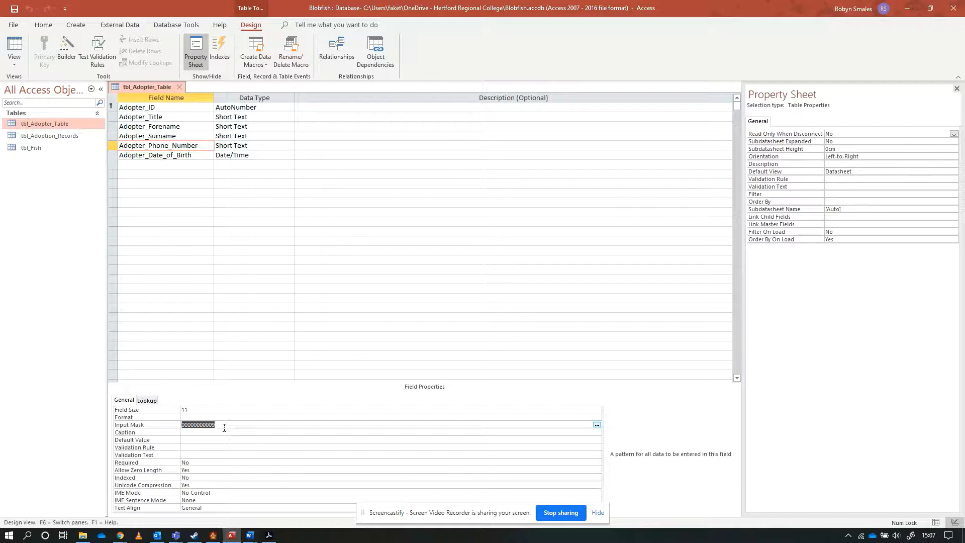
left_click(155, 126)
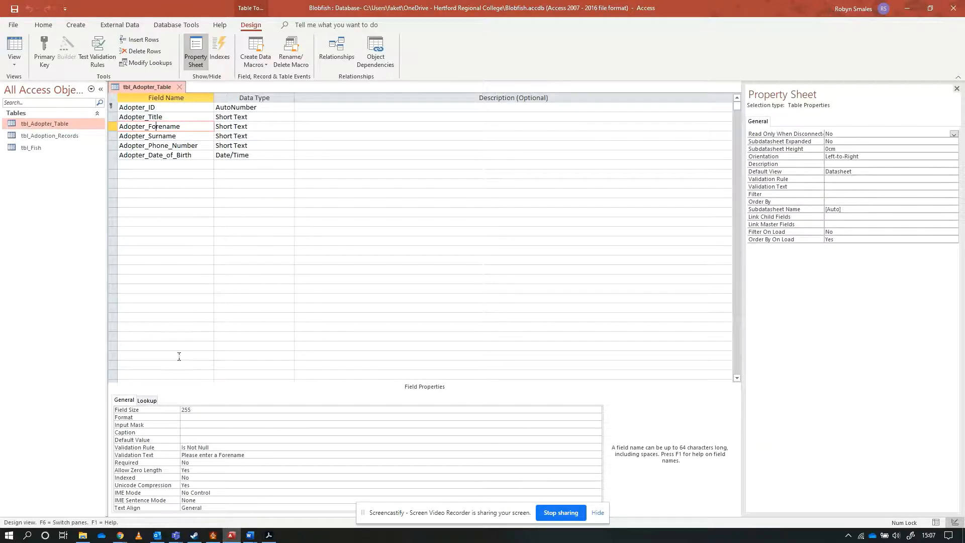
left_click(197, 448)
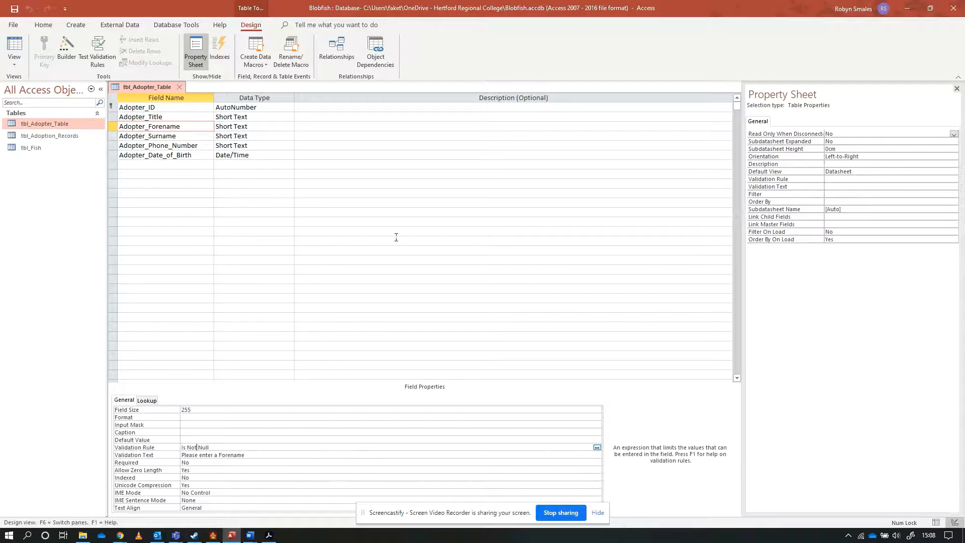
Start the Lookup Wizard for the Adopter_Title field, choosing to type in the lookup values manually.
left_click(247, 117)
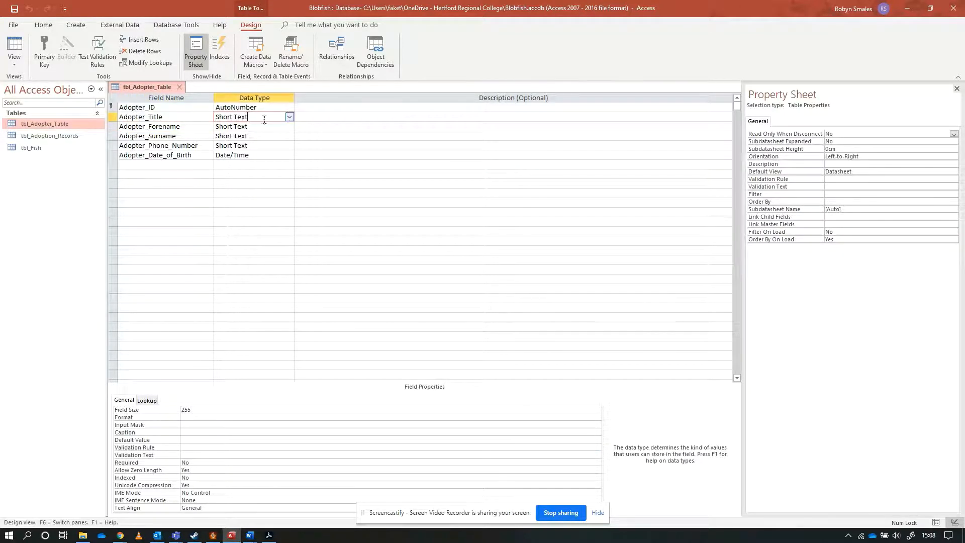
left_click(289, 117)
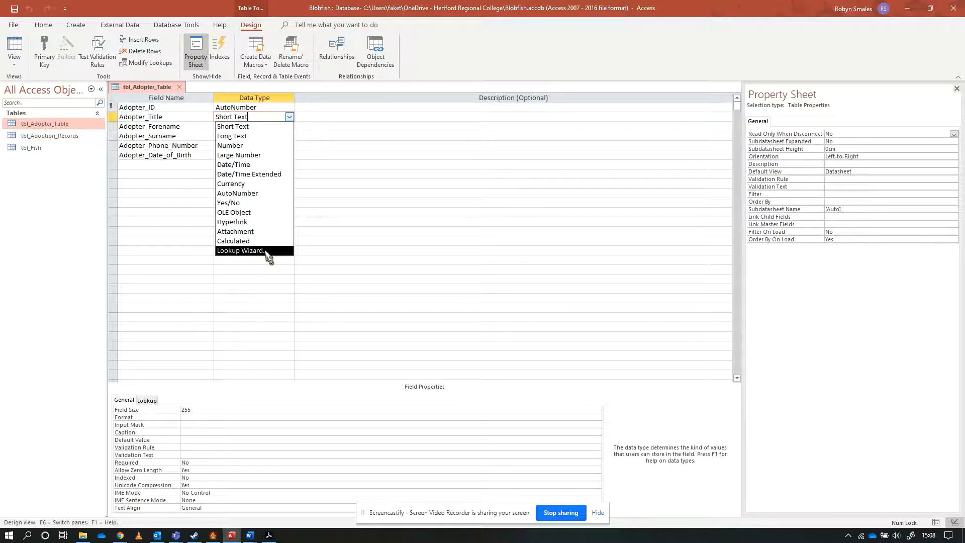
left_click(250, 251)
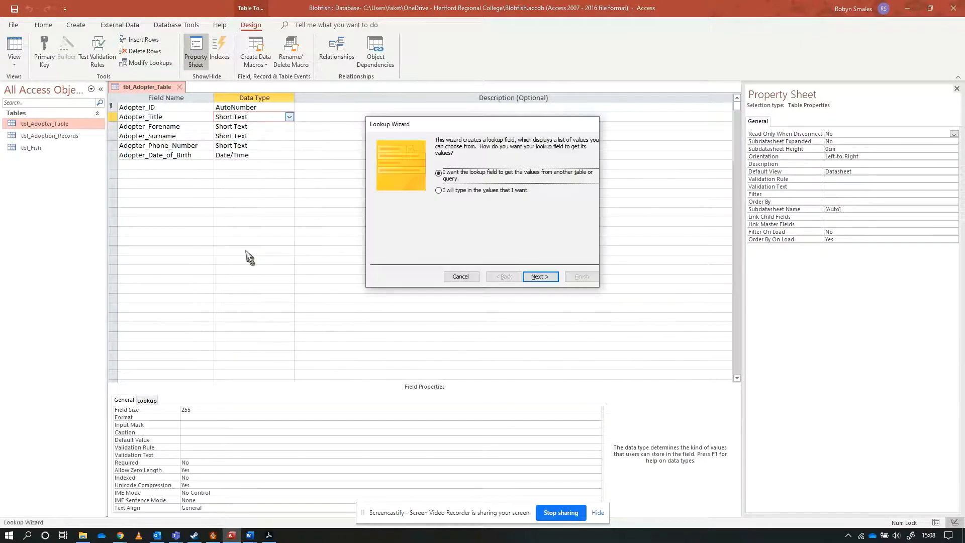
left_click(473, 192)
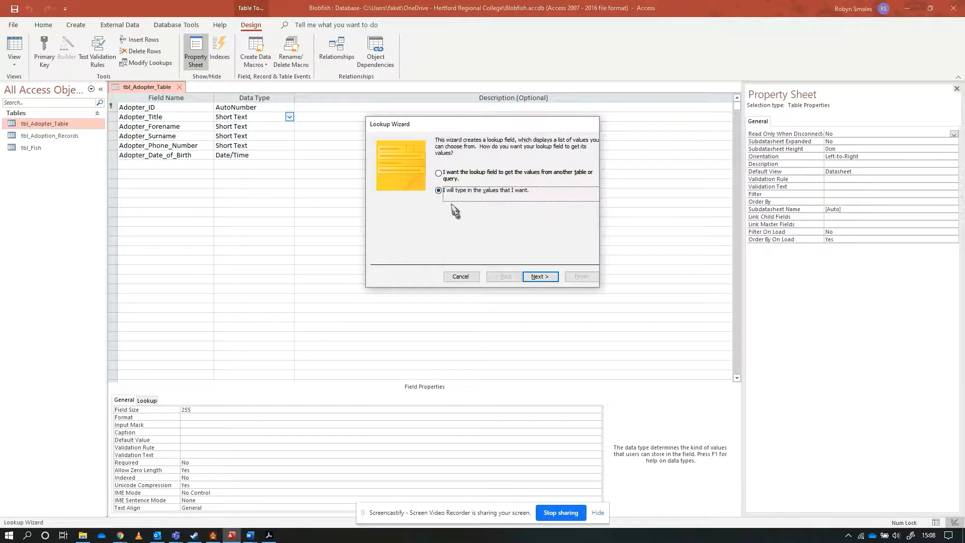
left_click(542, 278)
left_click_drag(466, 133, 386, 111)
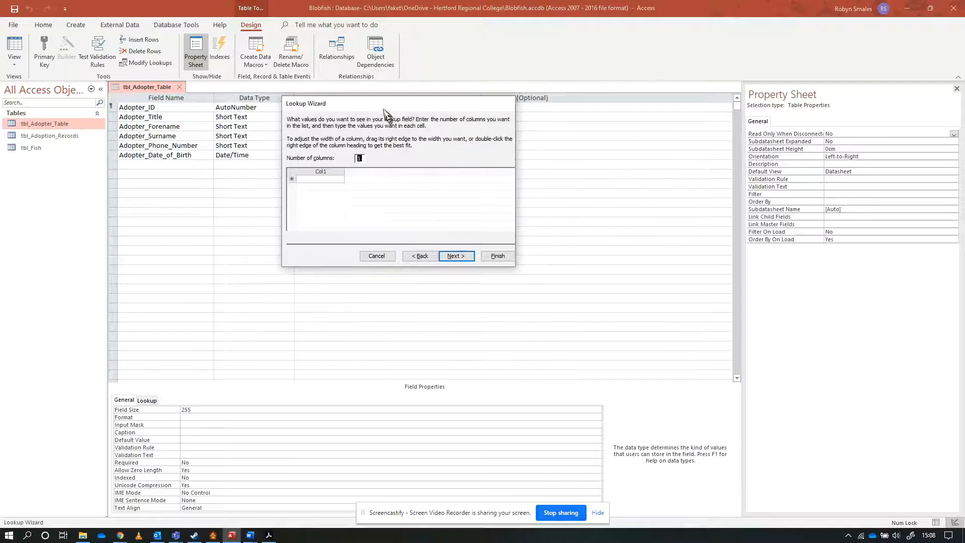
Enter Mr, Mrs, Miss and Ms as the lookup values for Adopter_Title.
left_click(317, 179)
type("Mr")
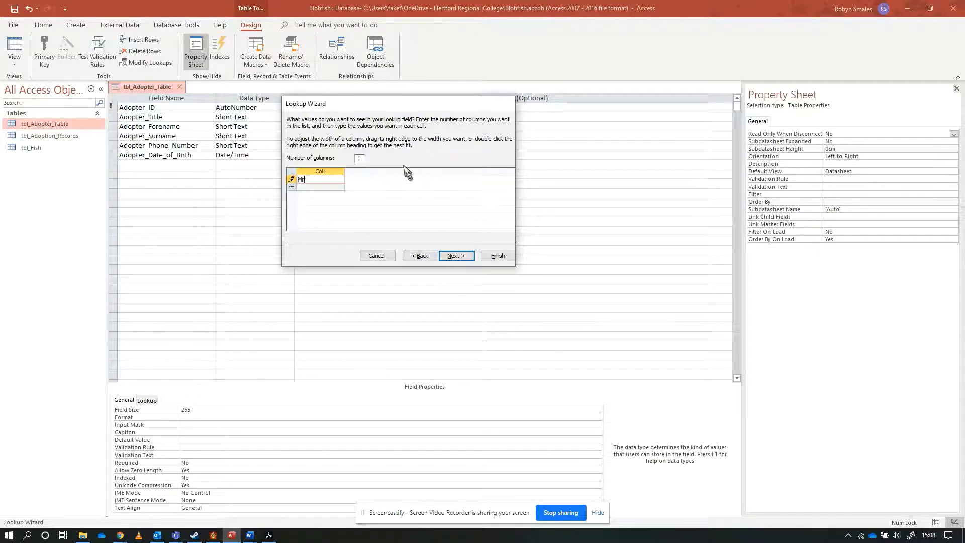
left_click(328, 187)
type("Mrs")
left_click(324, 194)
type("Miss")
key("Tab")
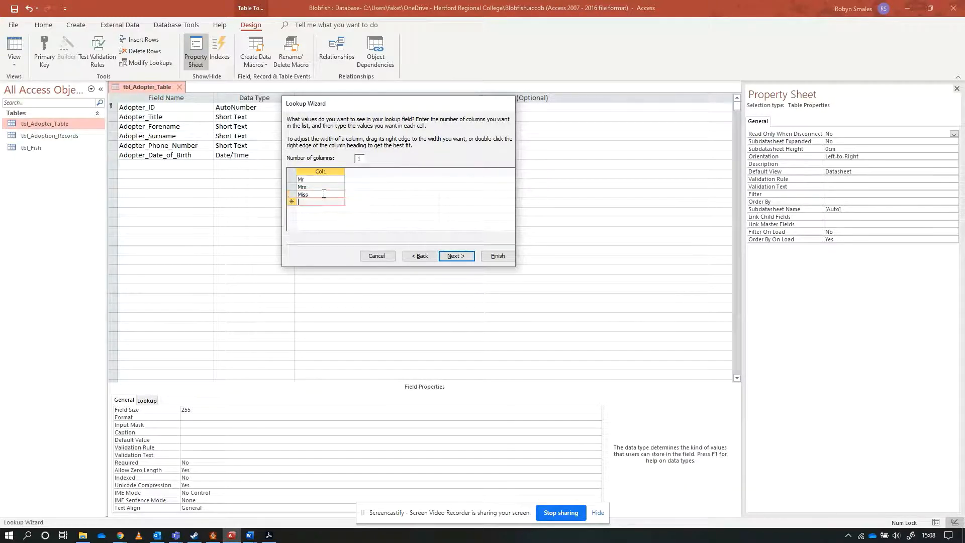
type("Ms")
key("Return")
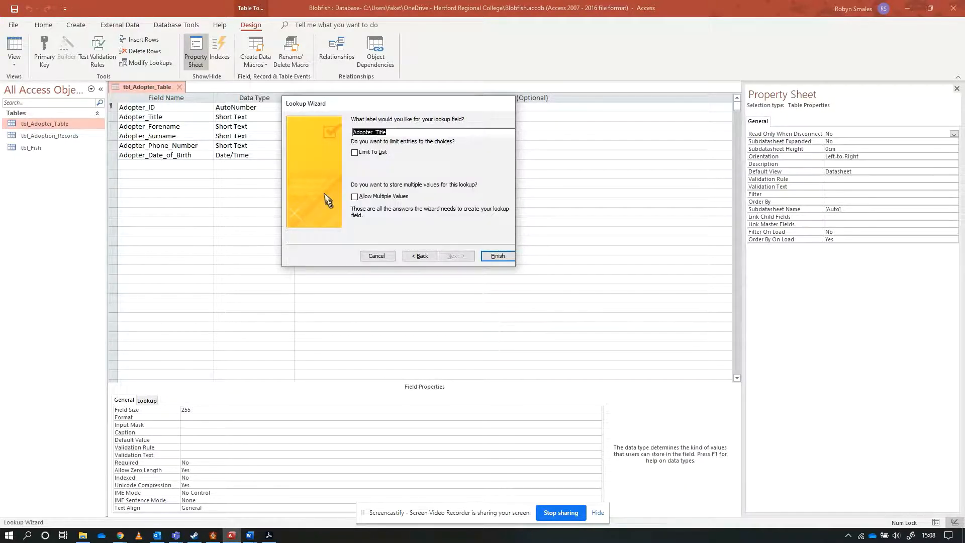
Go back to the lookup value list, add Mx and Other, and continue to the final wizard page.
left_click(420, 256)
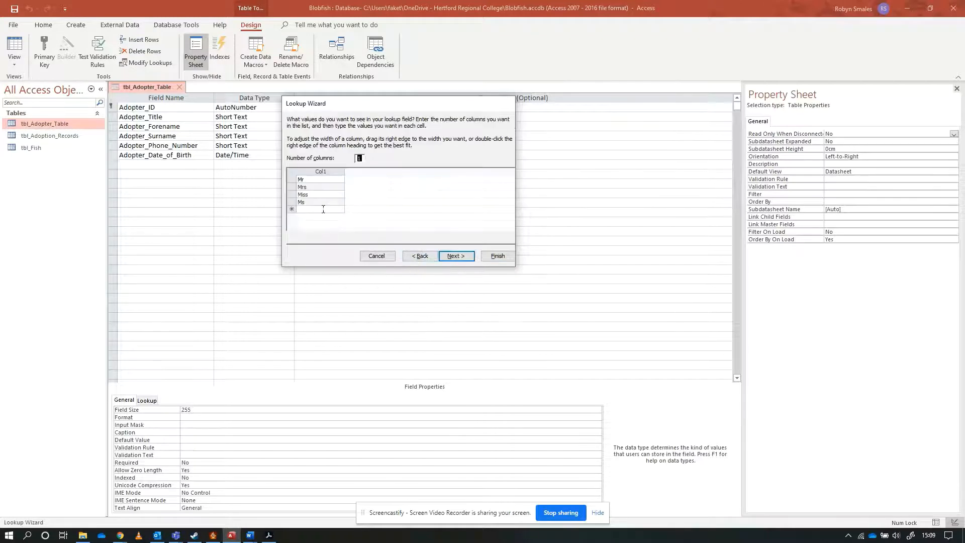
left_click(323, 210)
type("Mx")
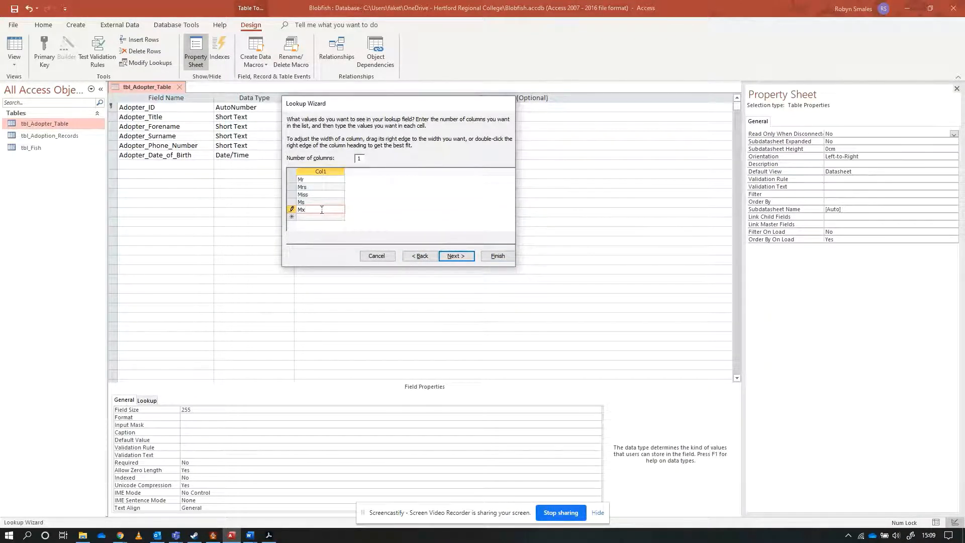
left_click(325, 218)
type("Other")
left_click(456, 257)
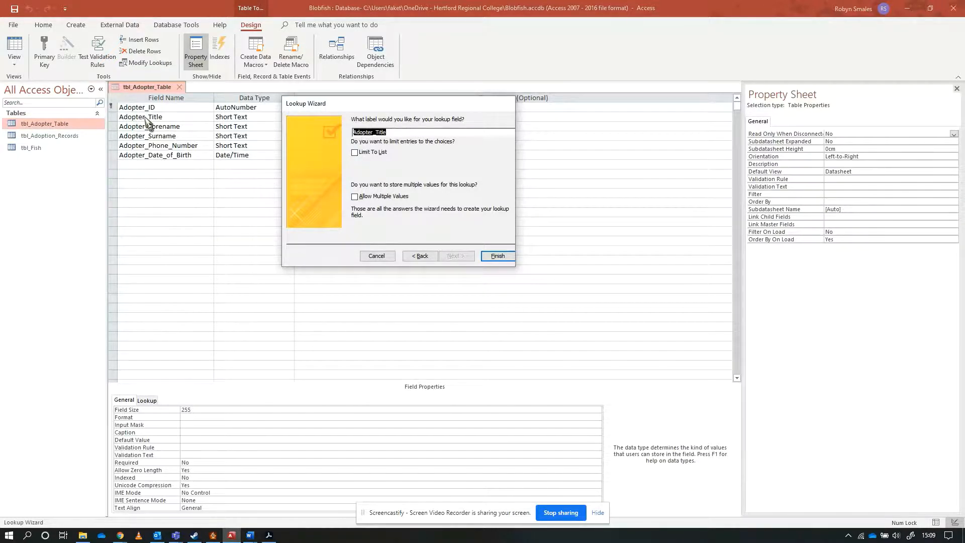
Finish the Adopter_Title lookup with entries limited to the list, and show the table's datasheet.
left_click(355, 152)
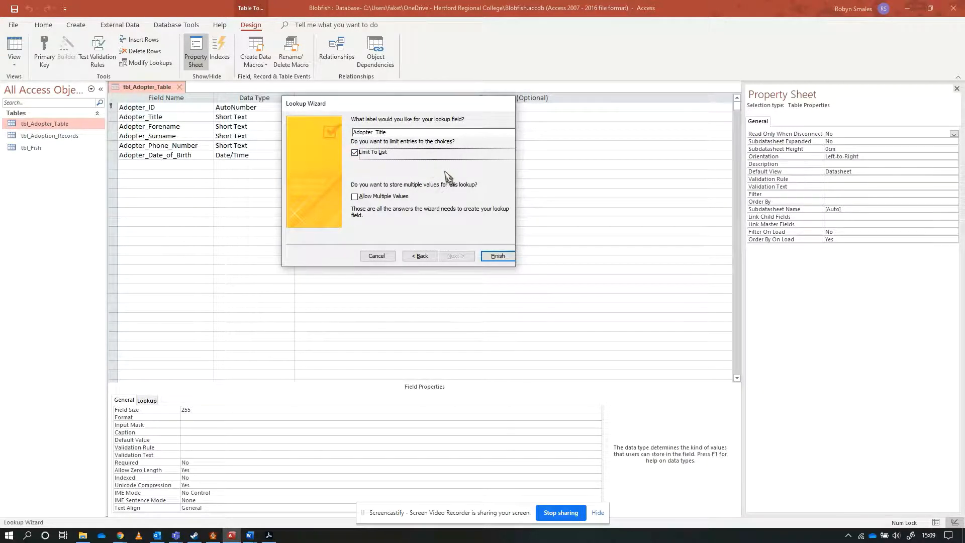
left_click(498, 256)
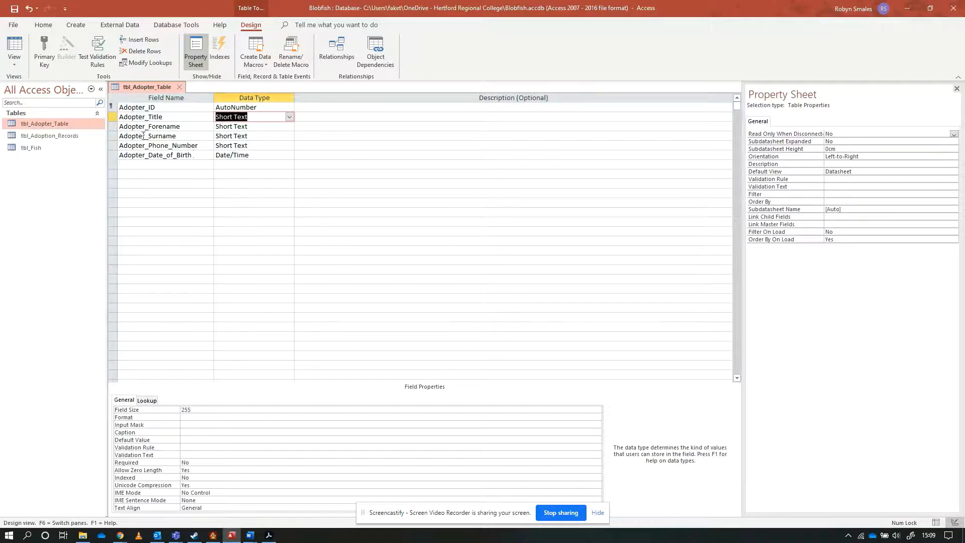
left_click(15, 48)
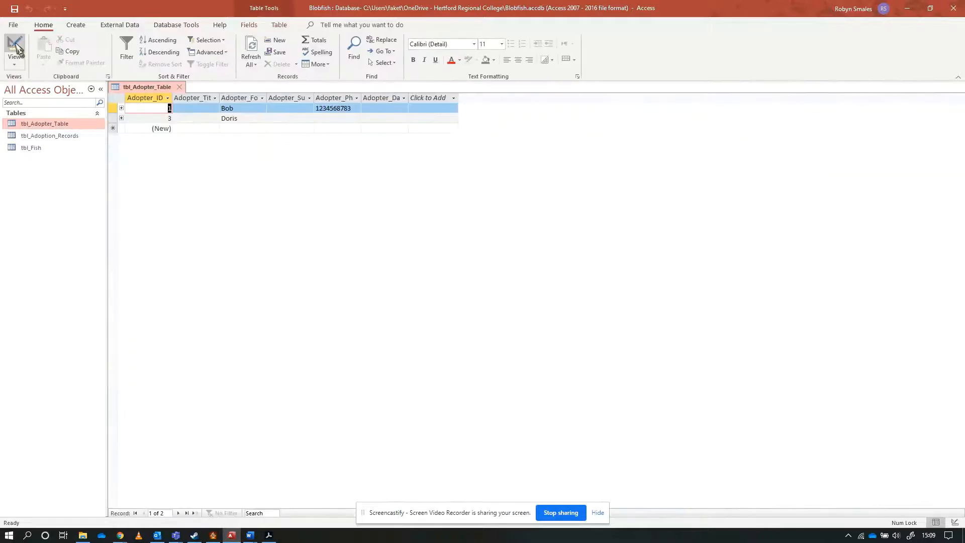
Choose the title Miss for the first adopter record and Other for the second from the lookup list.
left_click(208, 111)
left_click(215, 109)
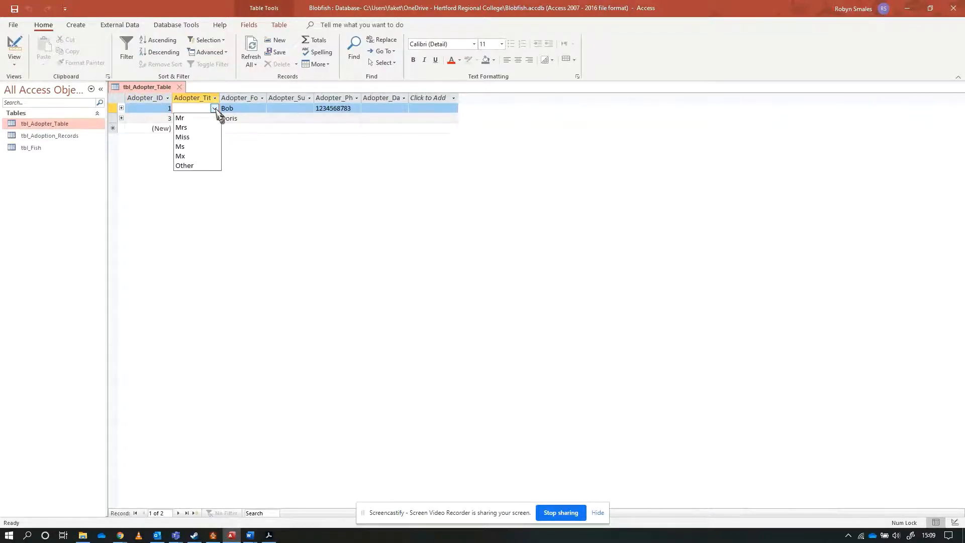
left_click(210, 137)
left_click(199, 119)
left_click(215, 119)
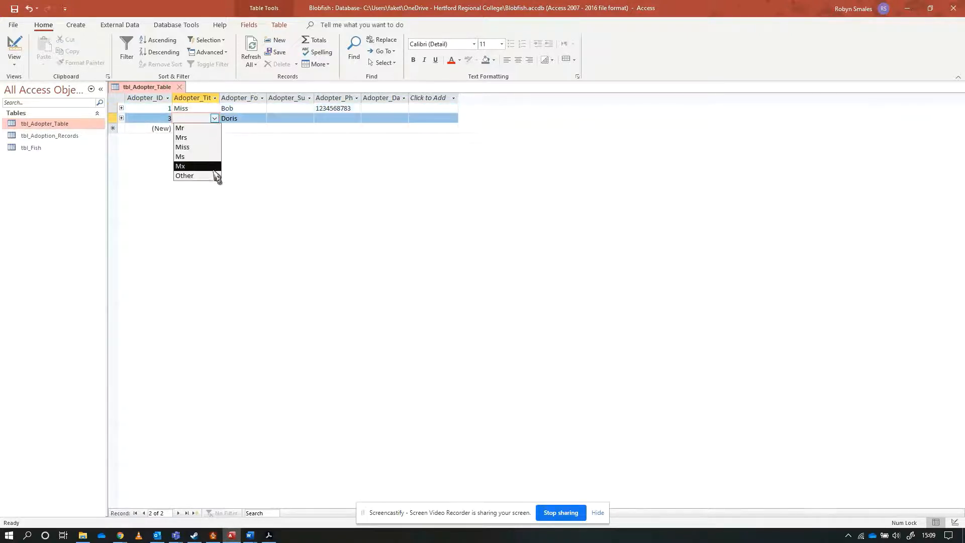
left_click(214, 175)
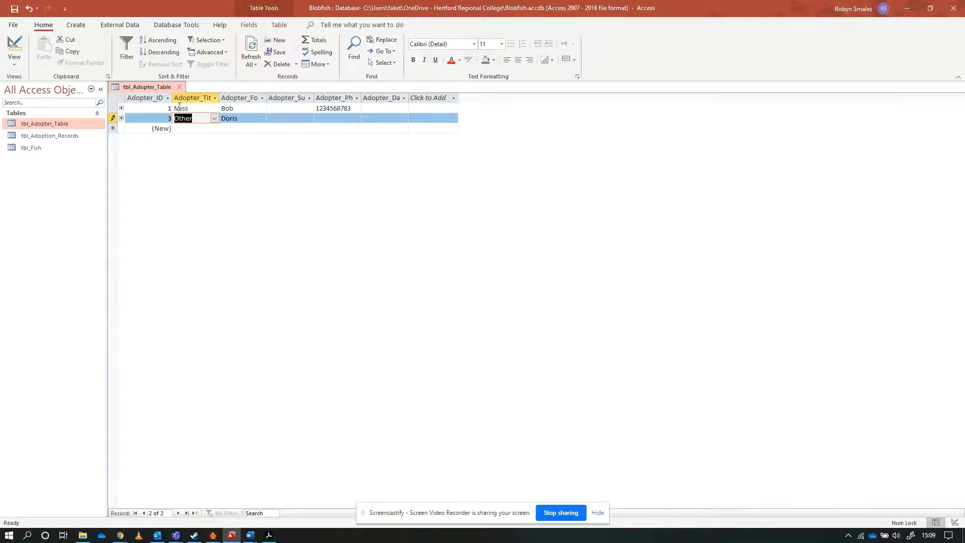
left_click(256, 121)
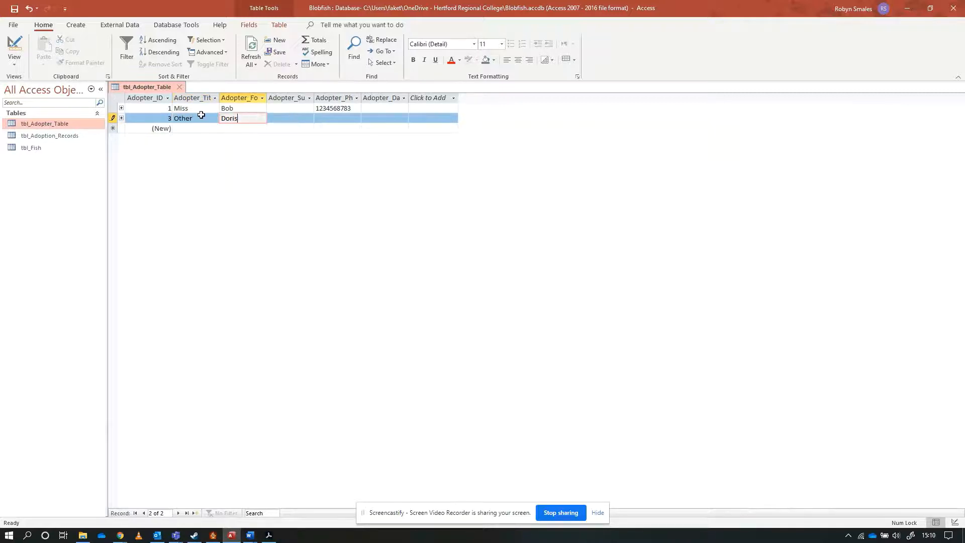
In Design view, append "New" to the Row Source of the Adopter_Title lookup and save the table.
left_click(14, 48)
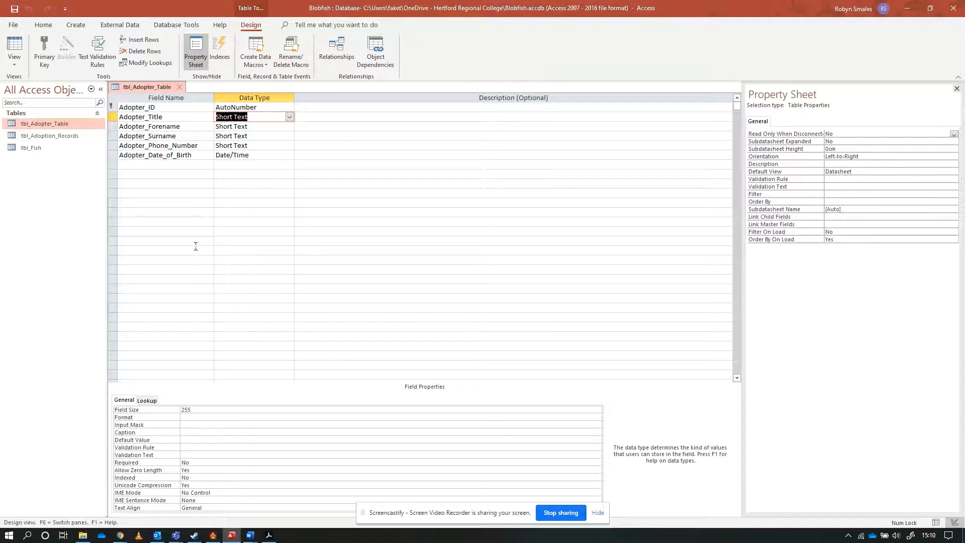
left_click(148, 401)
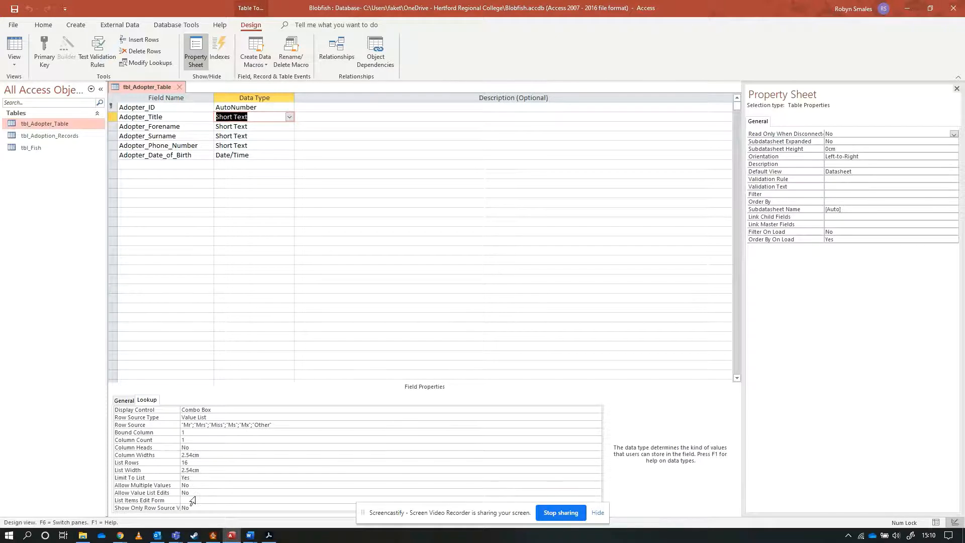
left_click(149, 425)
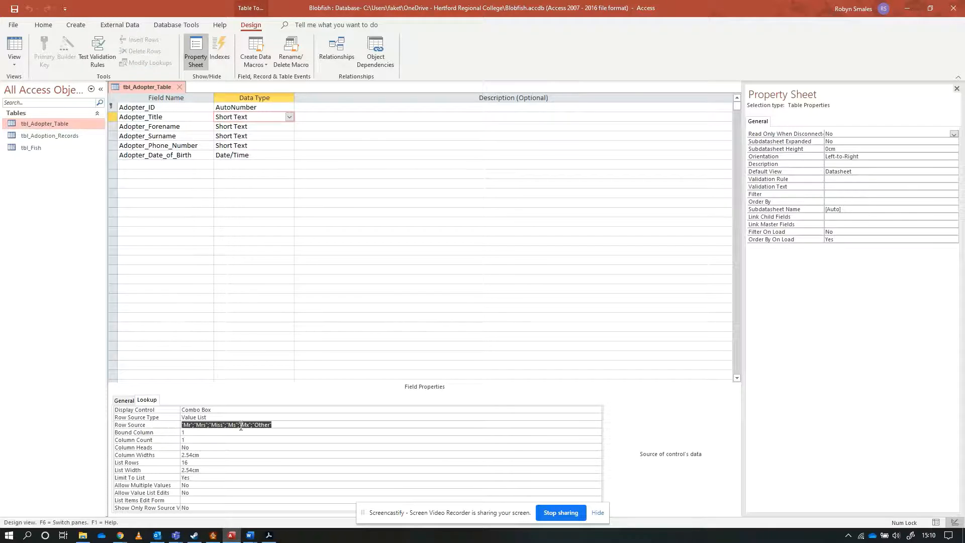
left_click(275, 426)
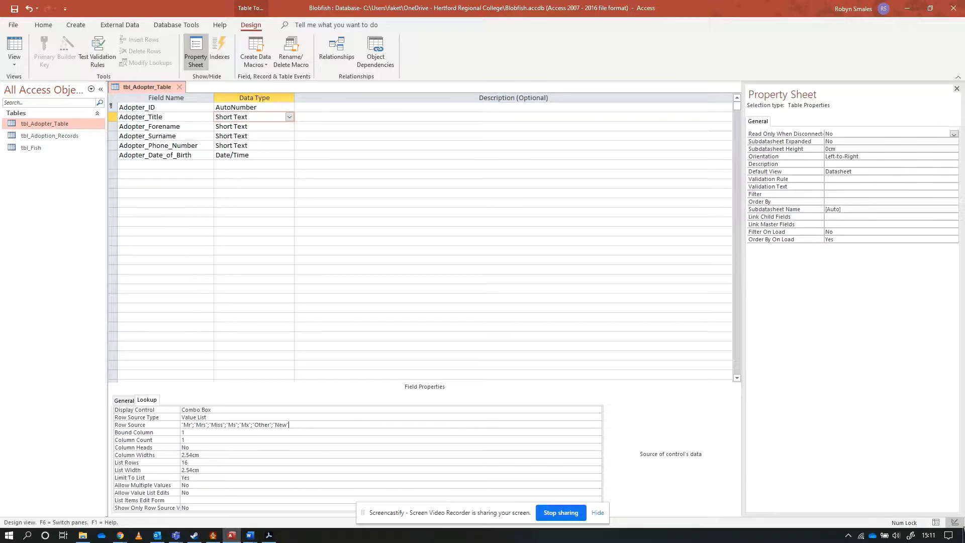
key("ctrl+s")
Check the title choices for the first adopter in the datasheet, and return the table to Design view.
left_click(14, 47)
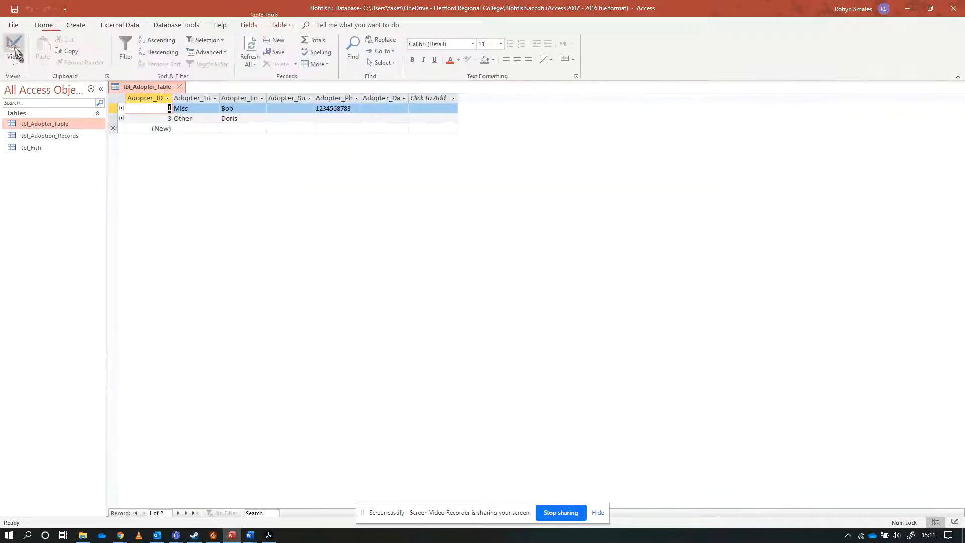
left_click(199, 108)
left_click(214, 108)
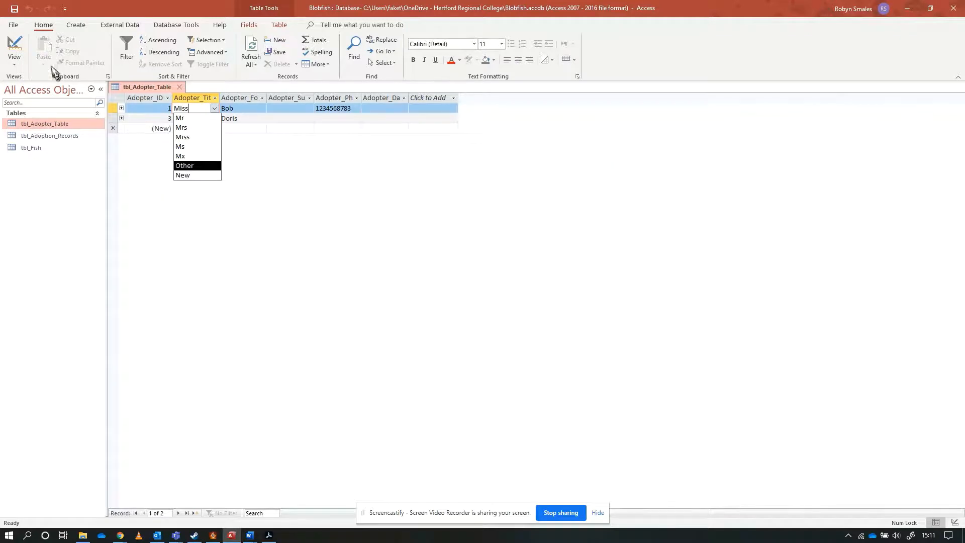
left_click(17, 45)
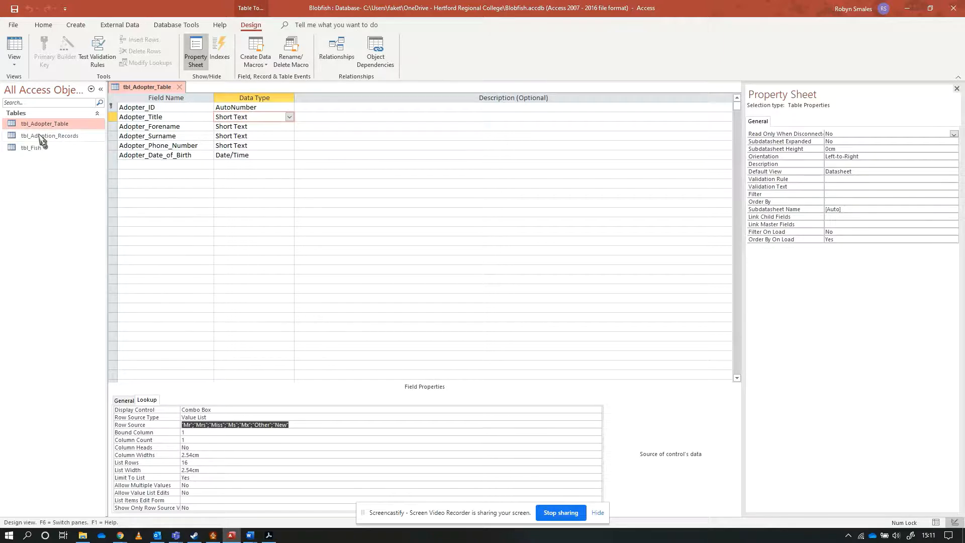
Open tbl_Adoption_Records in Design view and examine the lookup properties of the Adopter_ID field.
double_click(69, 143)
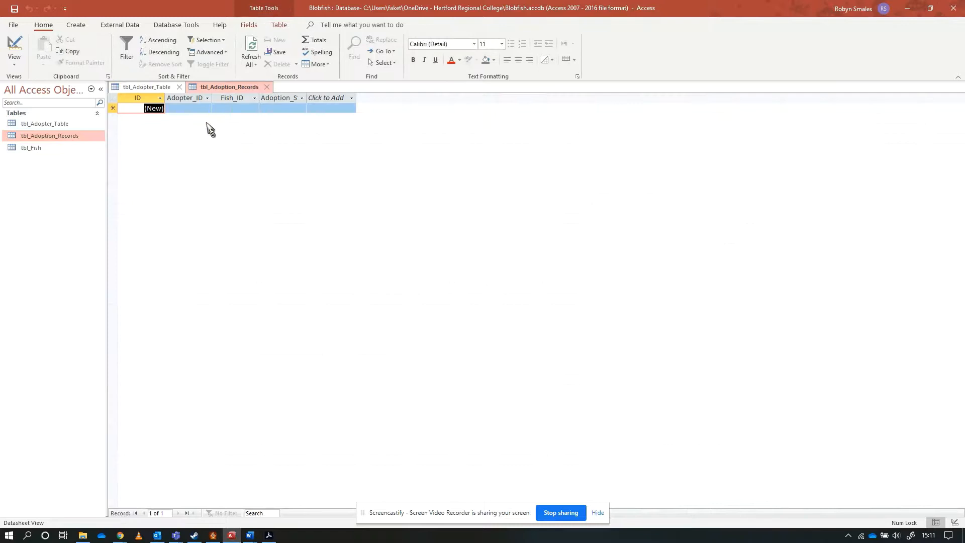
left_click(15, 46)
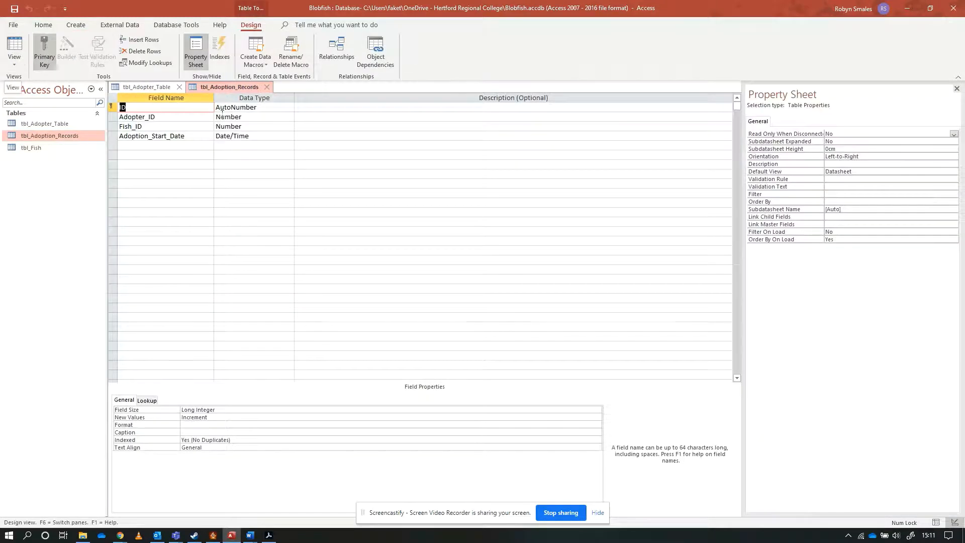
left_click(238, 119)
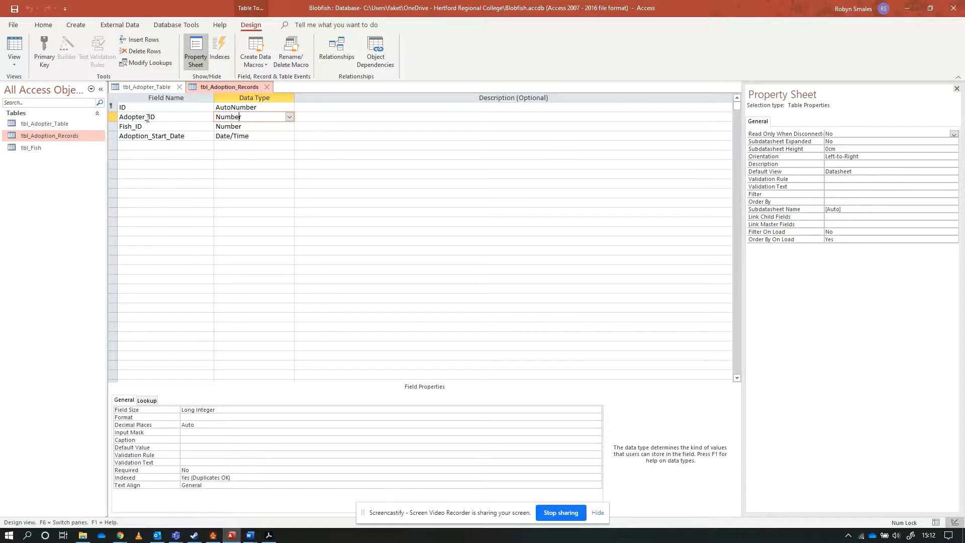
left_click(151, 402)
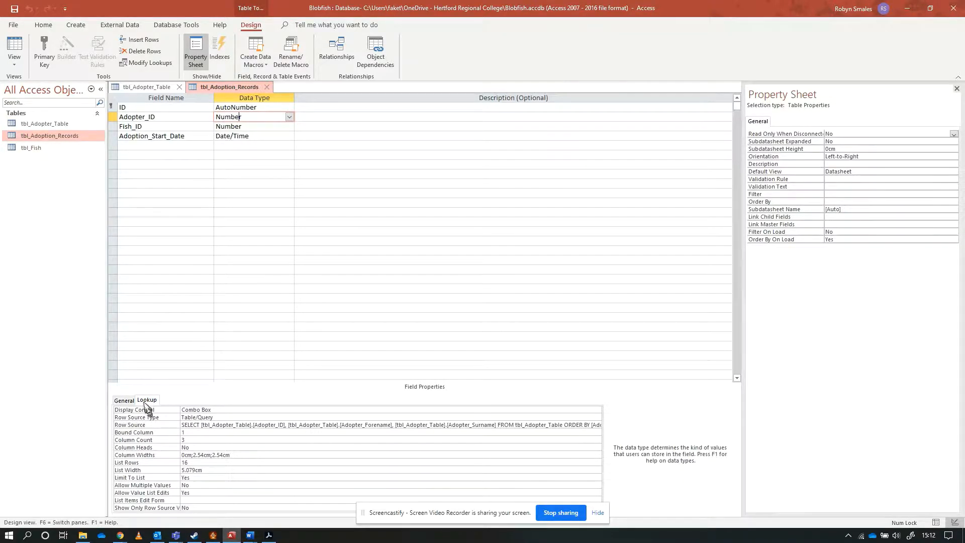
left_click(210, 409)
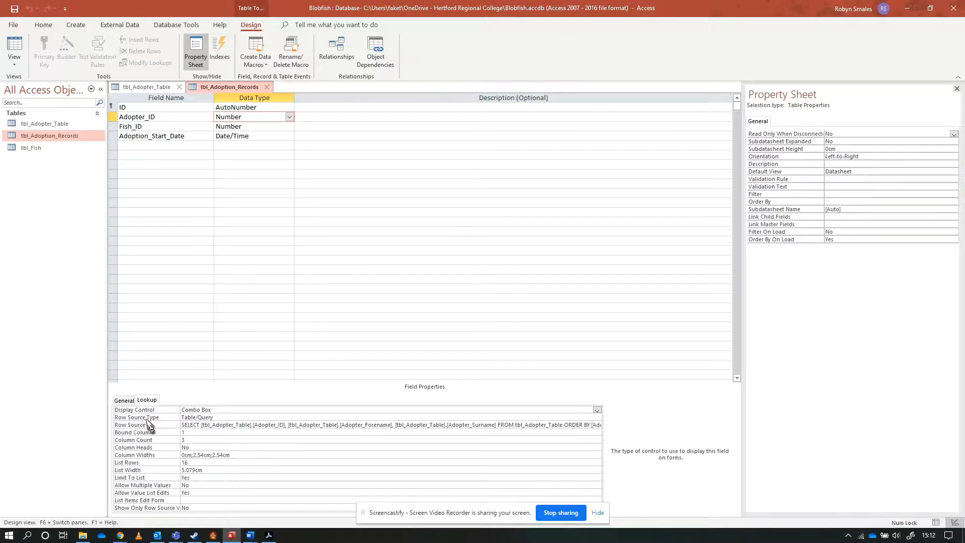
Examine the Row Source Type and Row Source of the Adopter_ID lookup, and try to list its choices in Datasheet view.
left_click(224, 417)
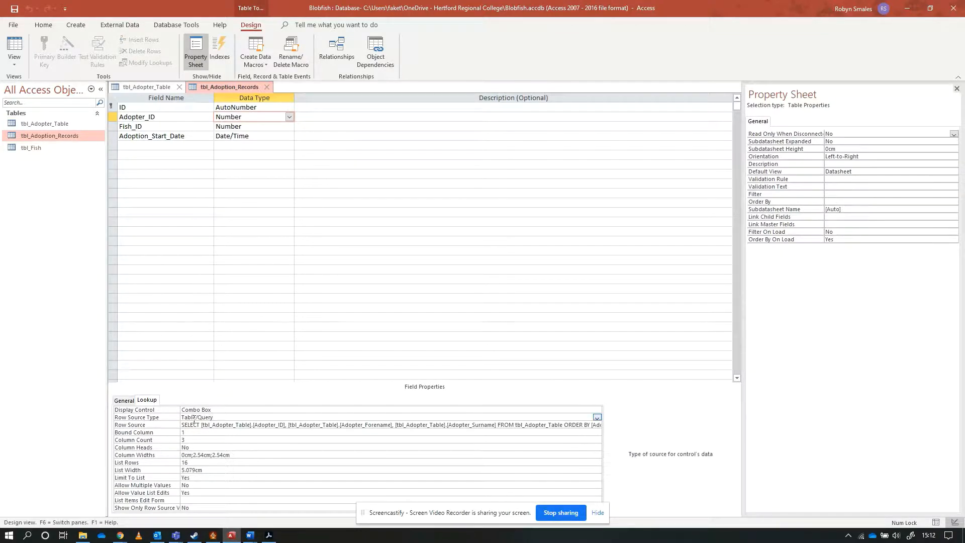
left_click(156, 427)
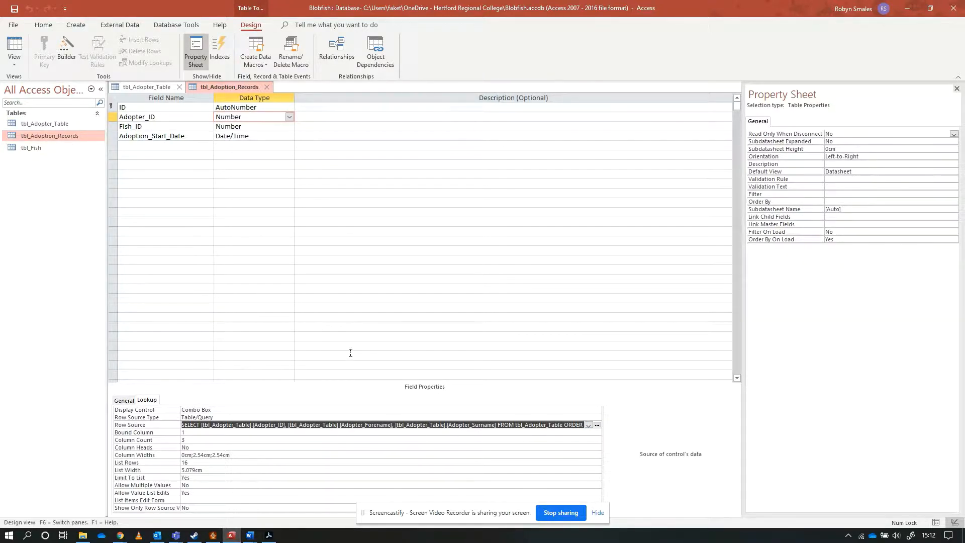
left_click(15, 44)
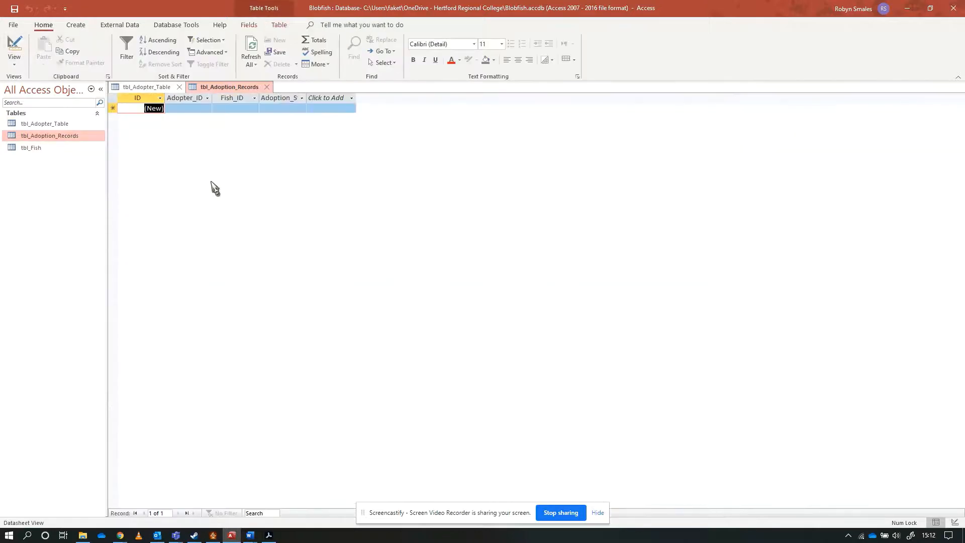
left_click(192, 108)
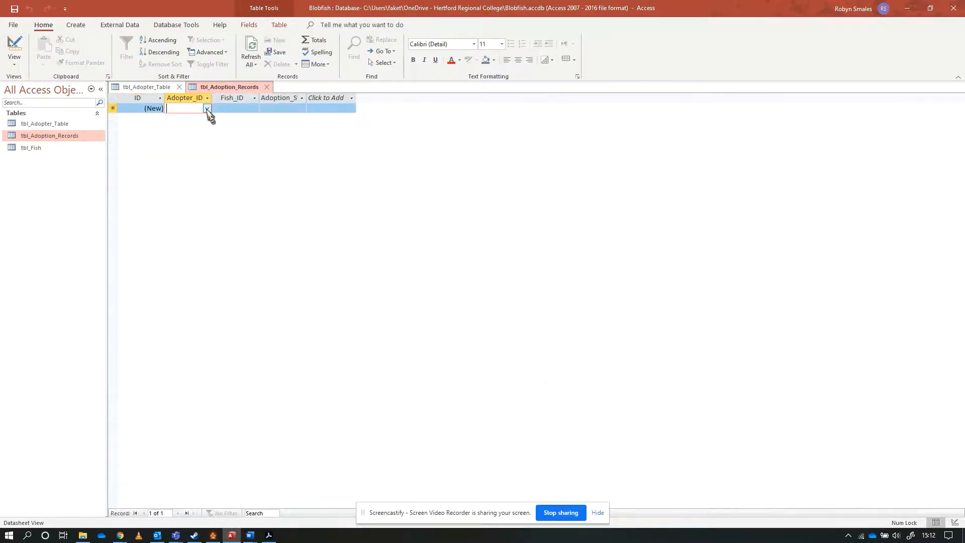
left_click(207, 108)
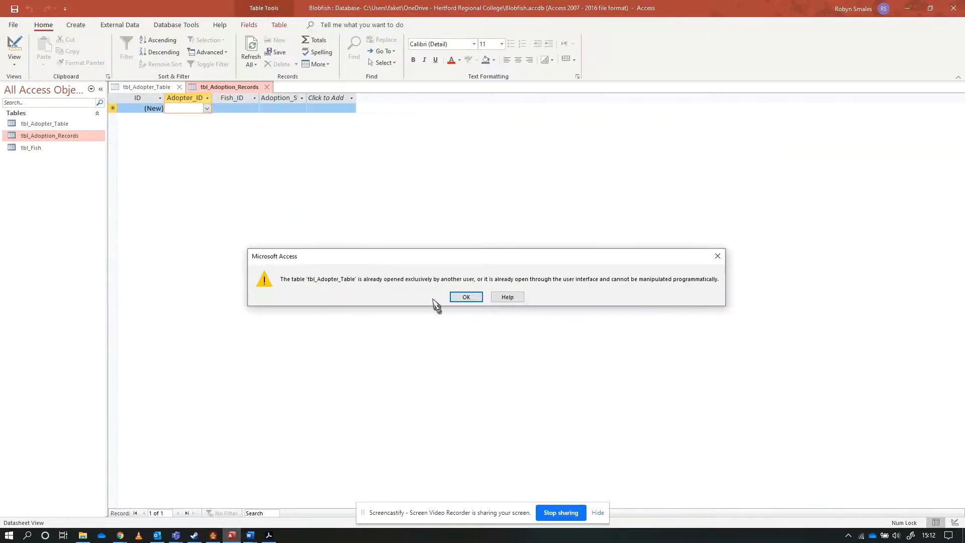
left_click(467, 297)
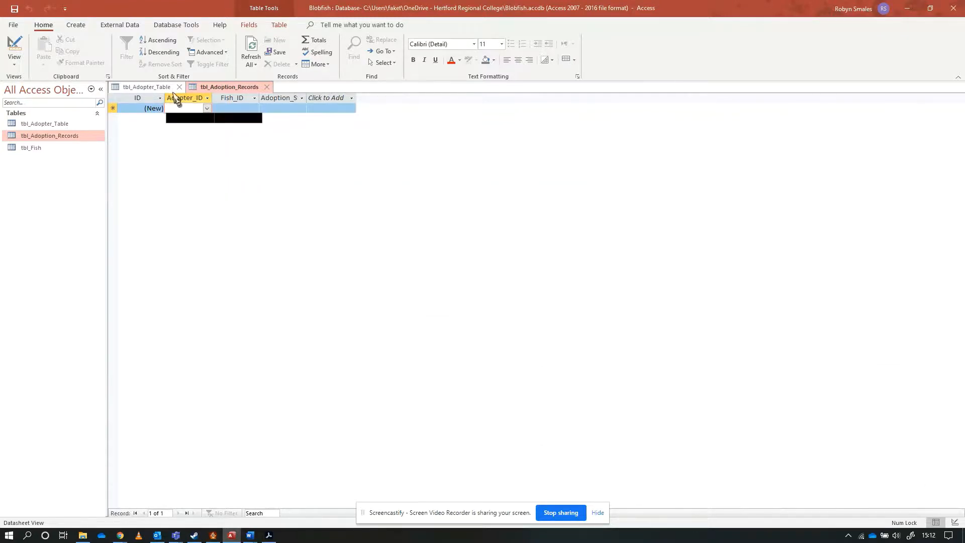
Close tbl_Adoption_Records, switch tbl_Adopter_Table to Datasheet view and close it as well.
left_click(266, 87)
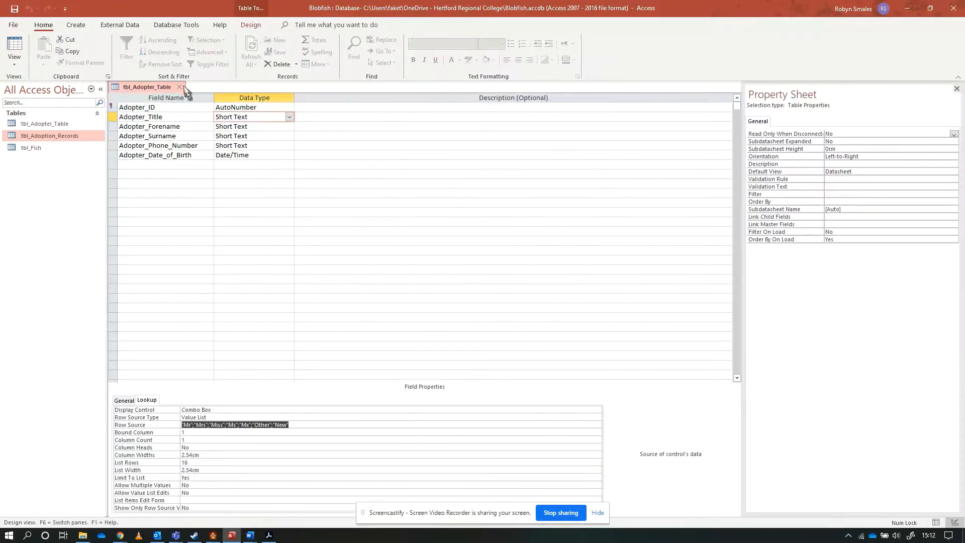
left_click(14, 48)
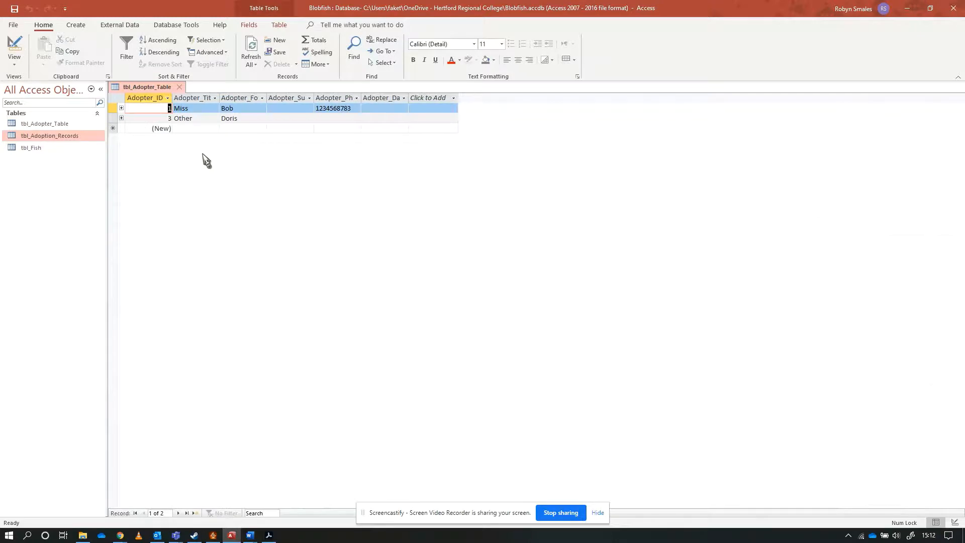
left_click(179, 87)
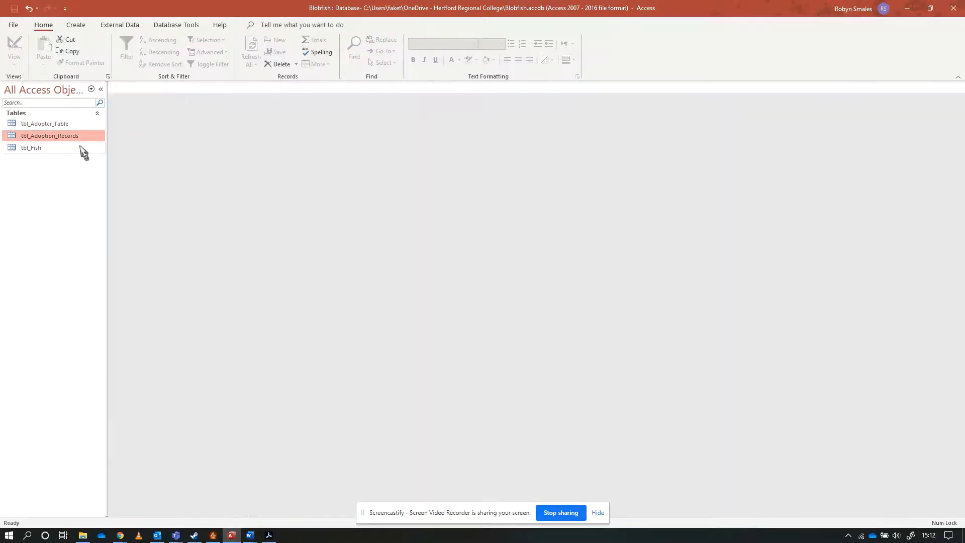
Reopen tbl_Adoption_Records, choose the first adopter from the Adopter_ID lookup for a new record, and save.
double_click(61, 134)
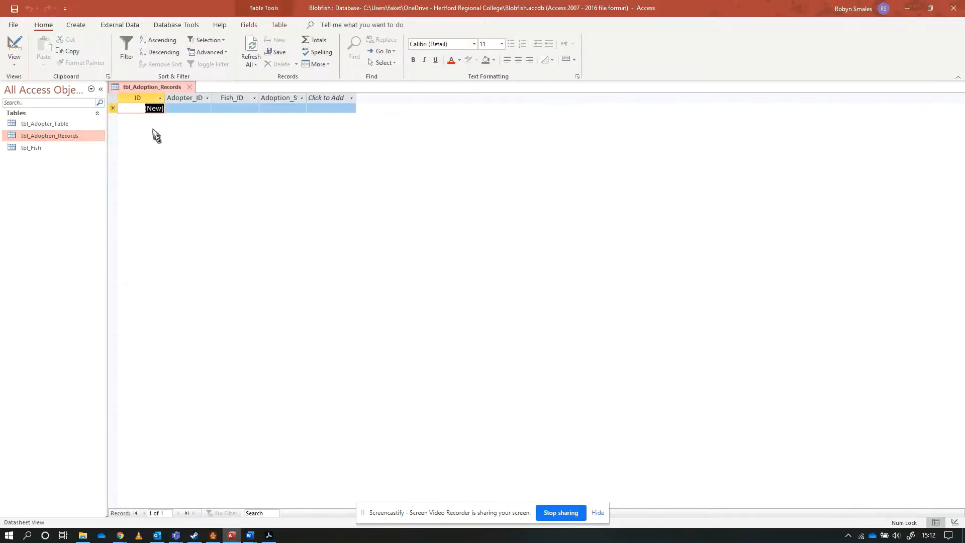
left_click(189, 109)
left_click(207, 108)
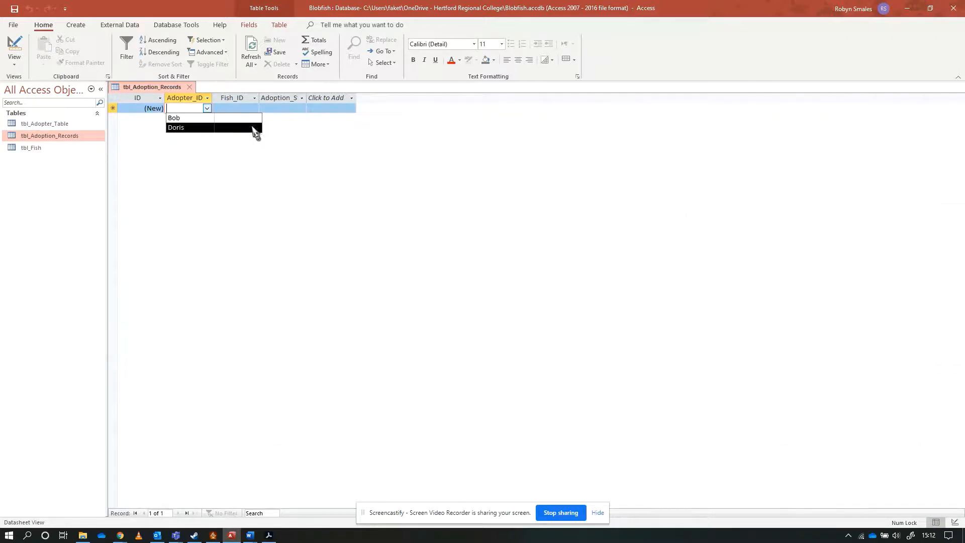
left_click(199, 121)
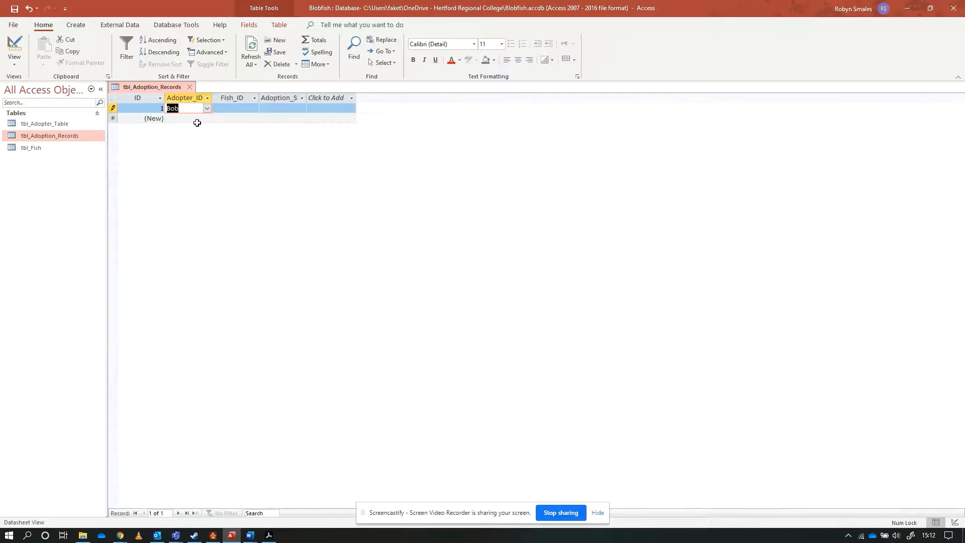
left_click(173, 107)
left_click(14, 9)
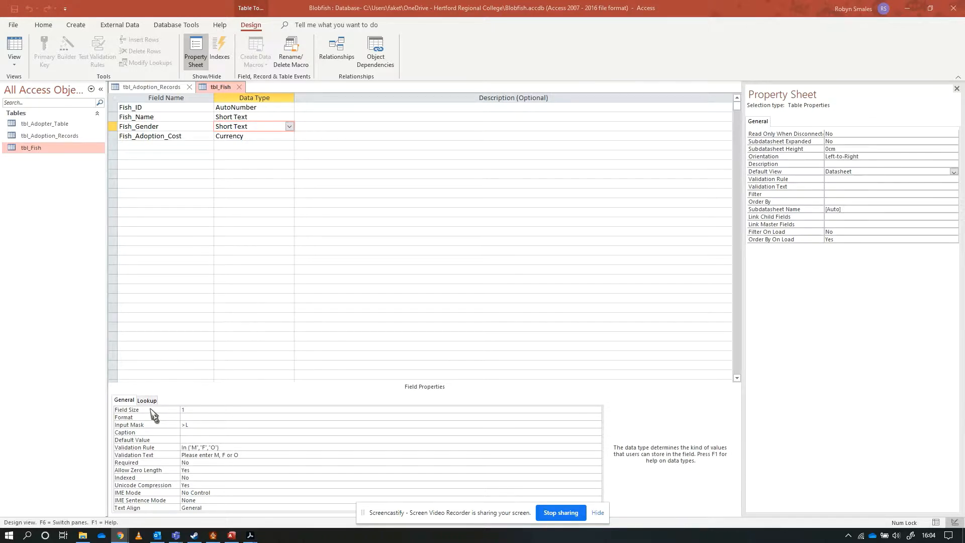
Examine the Field Size, Input Mask, Validation Rule and Validation Text of the Fish_Gender field in tbl_Fish.
left_click(200, 409)
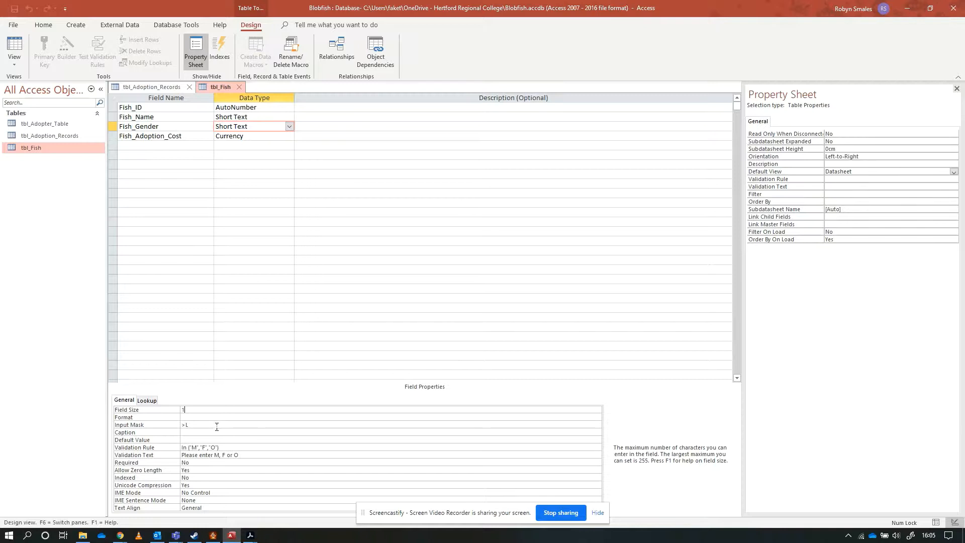
left_click(192, 425)
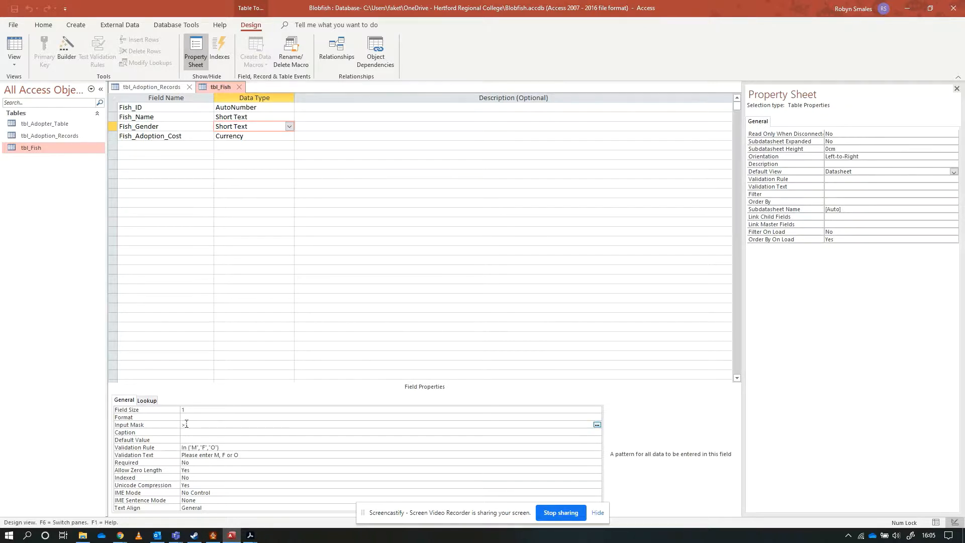
type(">L")
left_click_drag(186, 425, 191, 426)
left_click(220, 447)
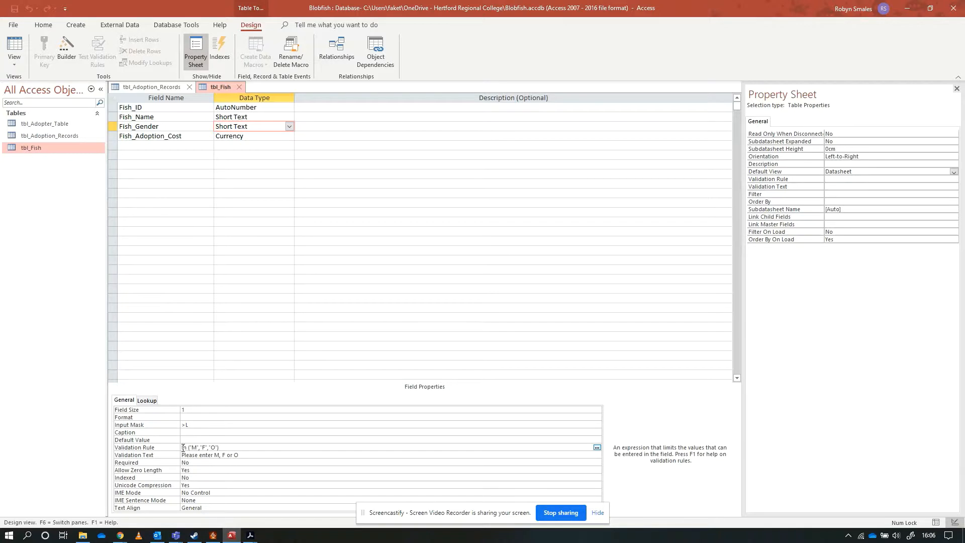
left_click(202, 448)
left_click(219, 457)
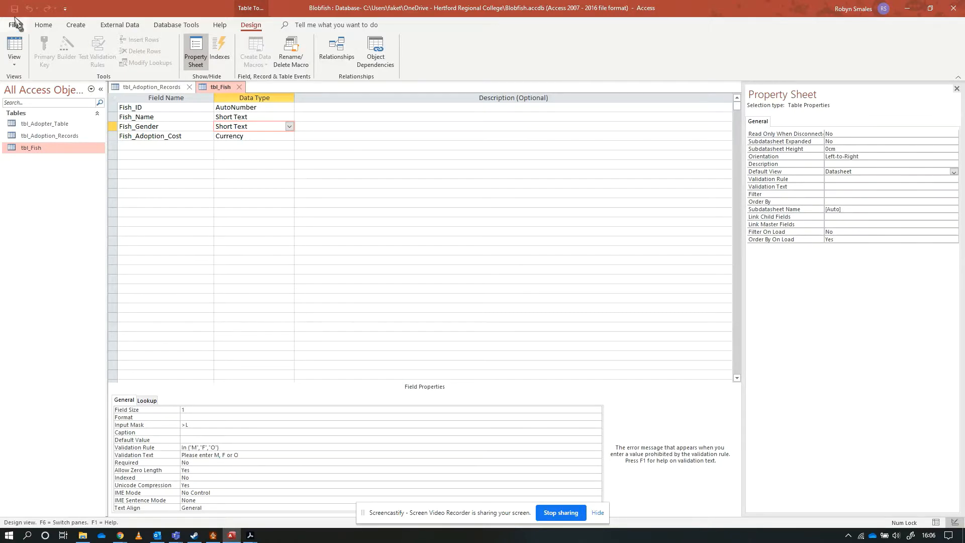
Switch tbl_Fish to Datasheet view and start a new record with the fish name Hope.
left_click(14, 47)
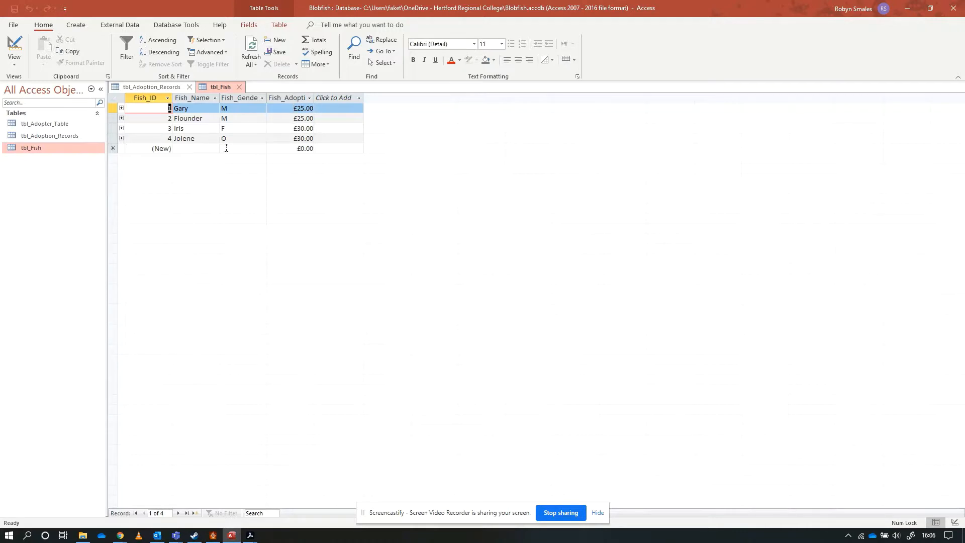
left_click(195, 149)
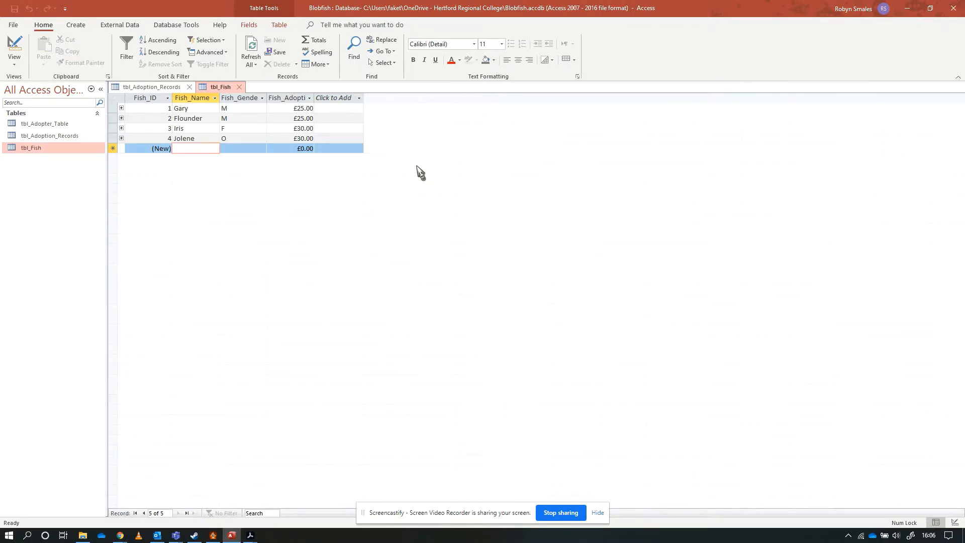
type("Hope")
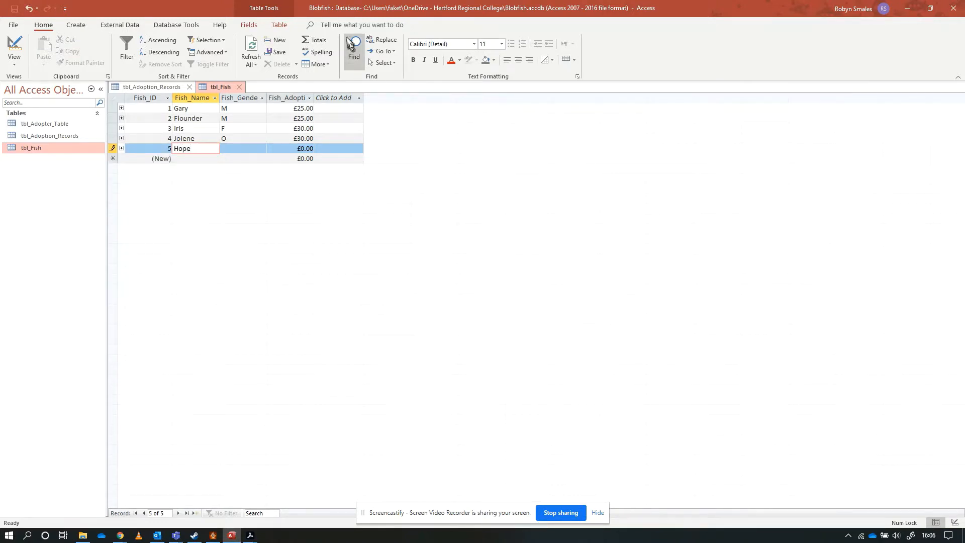
key("Tab")
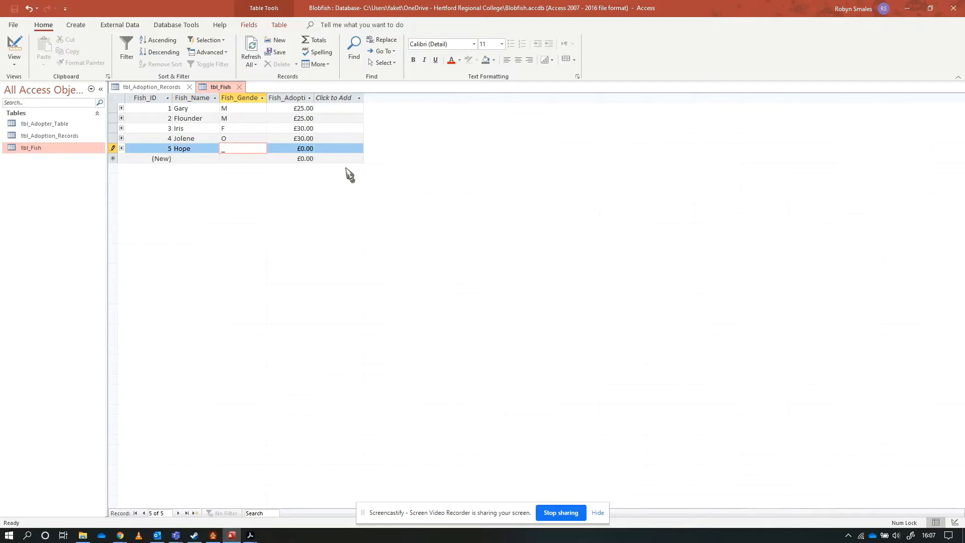
Test the gender validation by entering I as Hope's Fish_Gender, and dismiss the error message.
left_click(230, 148)
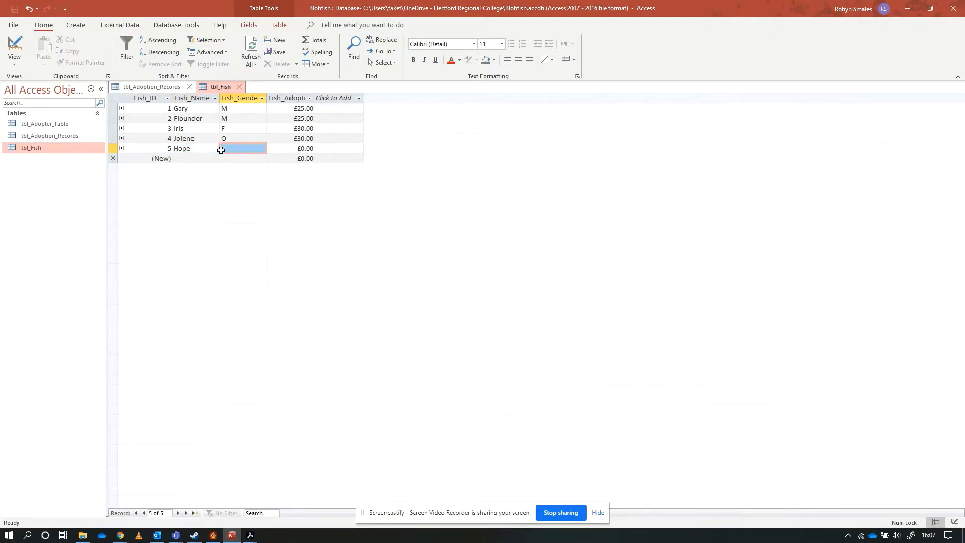
double_click(223, 149)
left_click(220, 147)
double_click(223, 149)
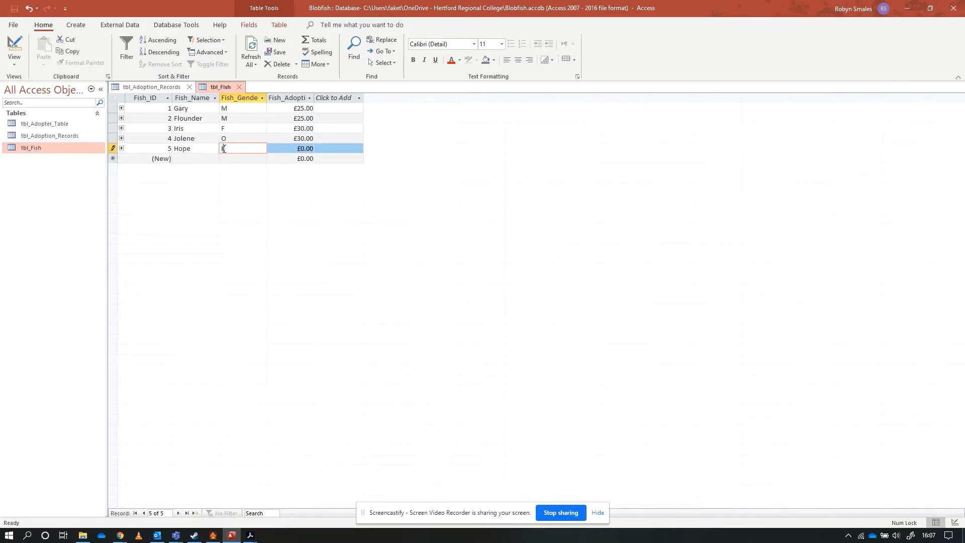
left_click(276, 149)
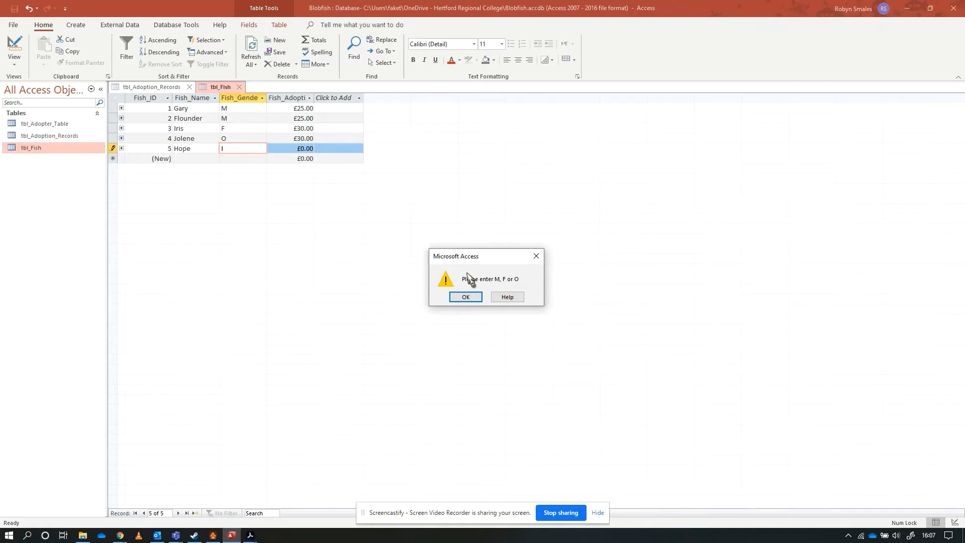
left_click(463, 300)
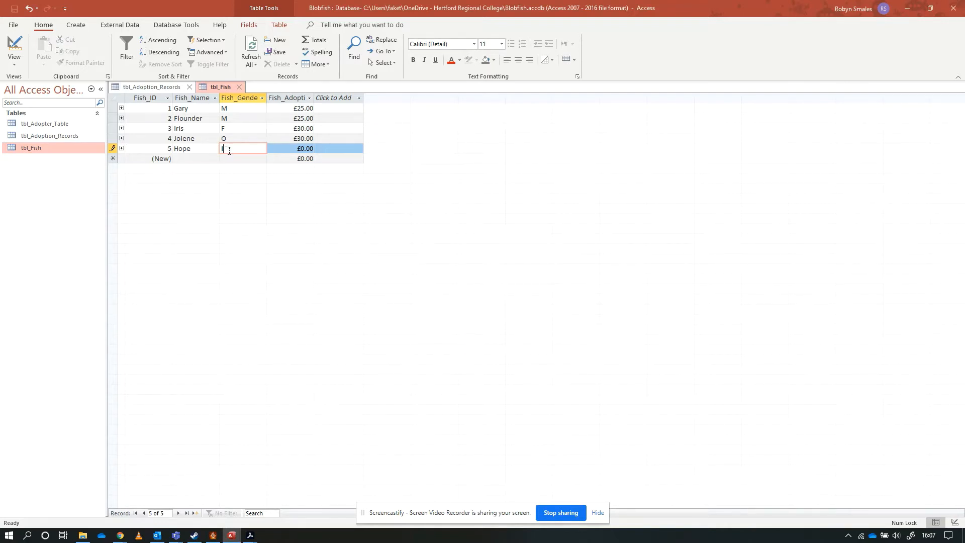
Set Hope's gender to O and the fish adoption cost to £25.00.
left_click_drag(226, 150, 206, 152)
type("O")
left_click(300, 149)
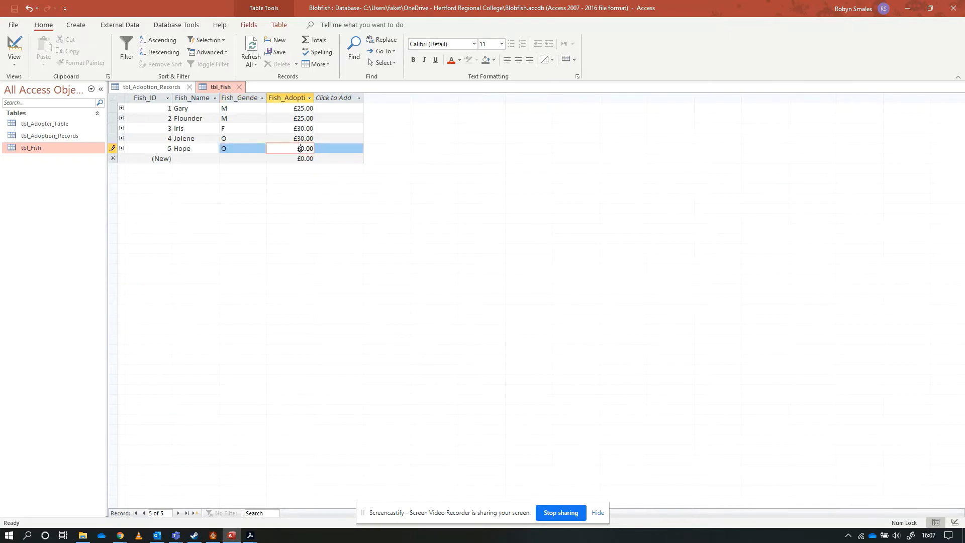
left_click_drag(300, 149, 318, 150)
type("20")
key("BackSpace")
type("5")
Change the fish name in the new record from Hope to Hoper.
left_click(199, 148)
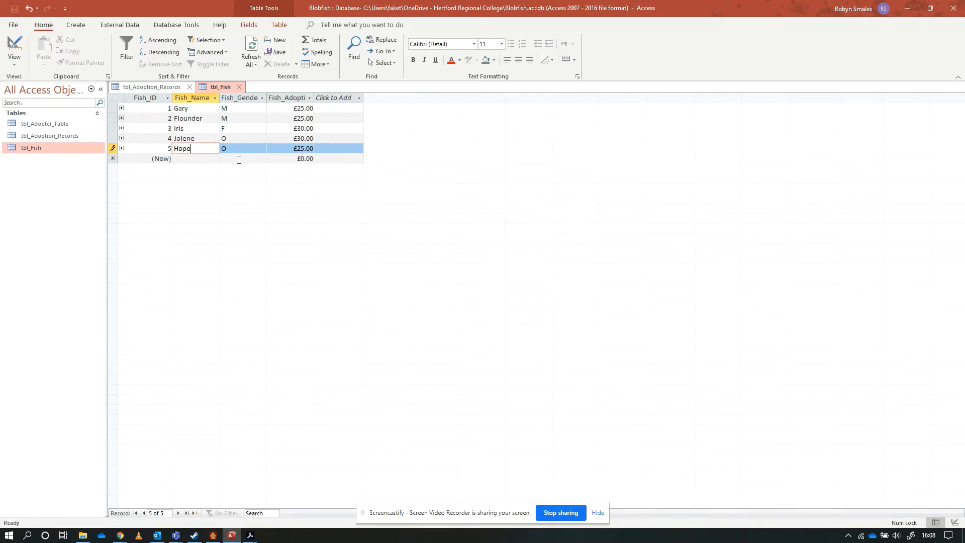
type("r")
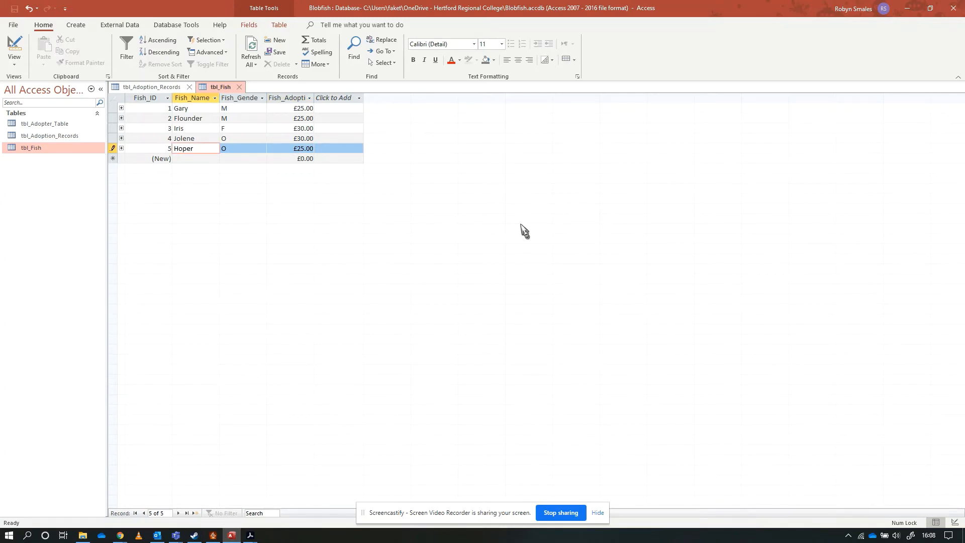